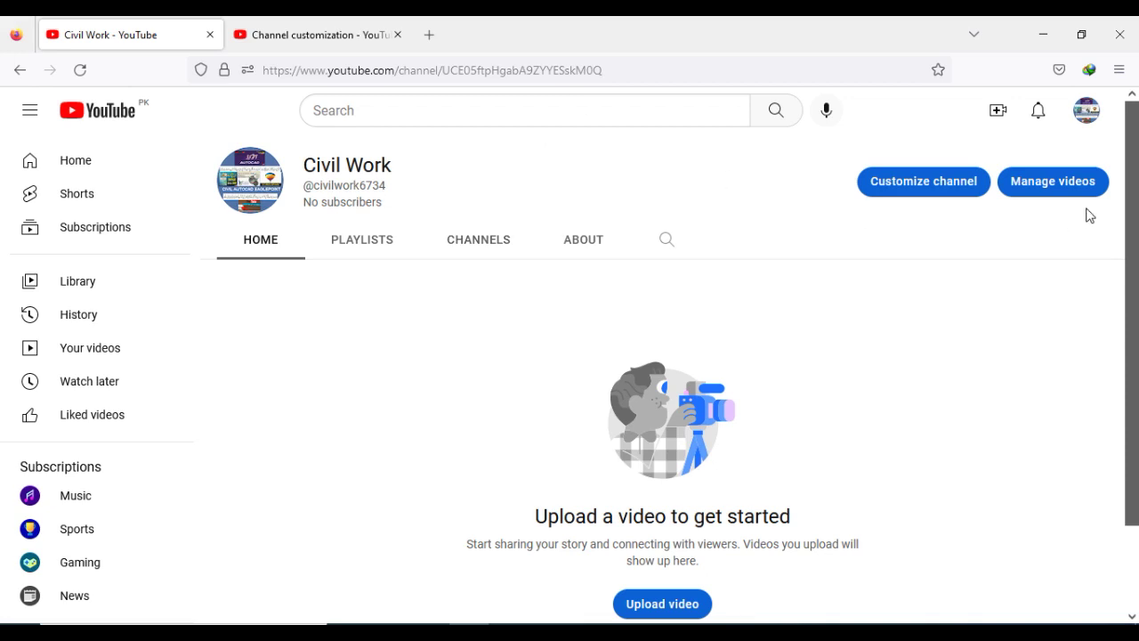
# Open the channel's video management page and close the old channel customization page
pyautogui.click(1056, 189)
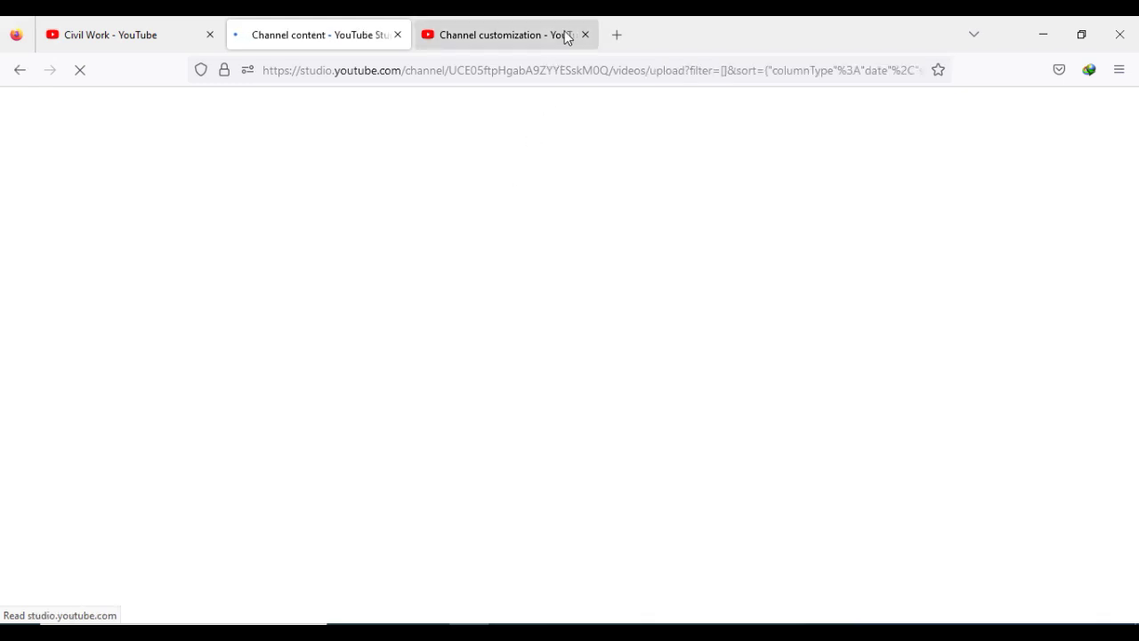
pyautogui.click(510, 34)
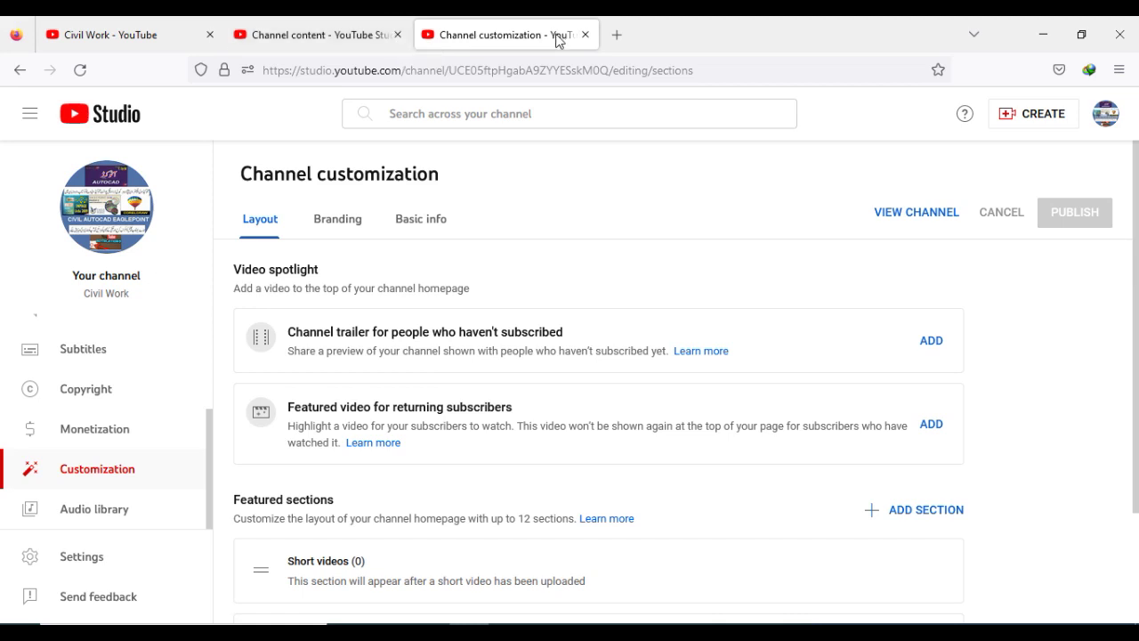
pyautogui.click(585, 34)
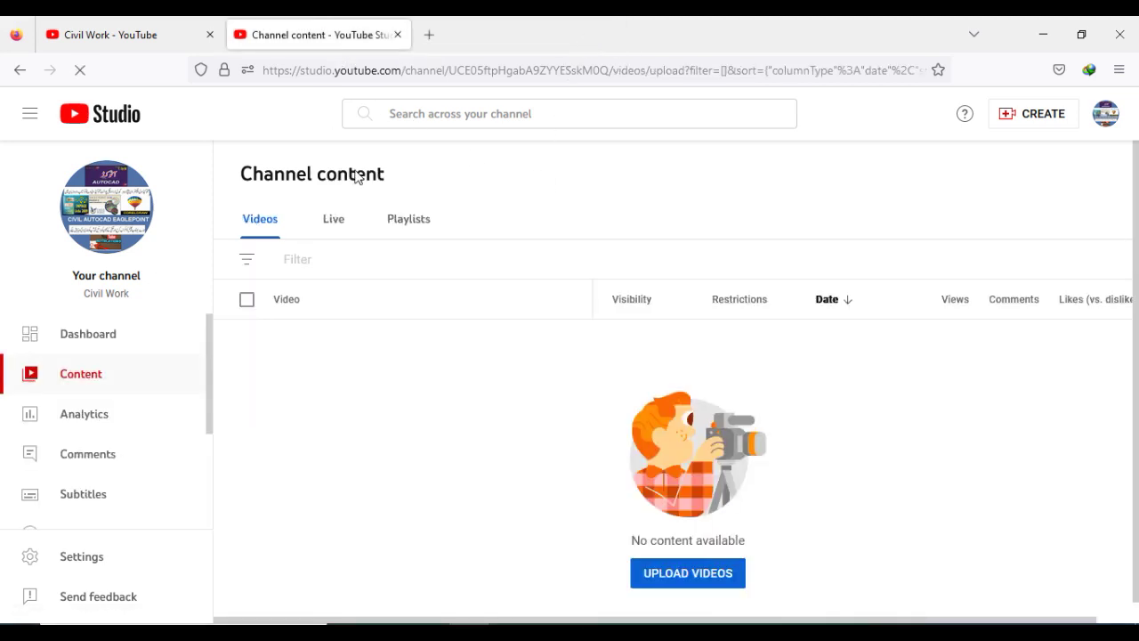
# Open the channel's basic info settings and review the country of residence and keywords
pyautogui.click(82, 556)
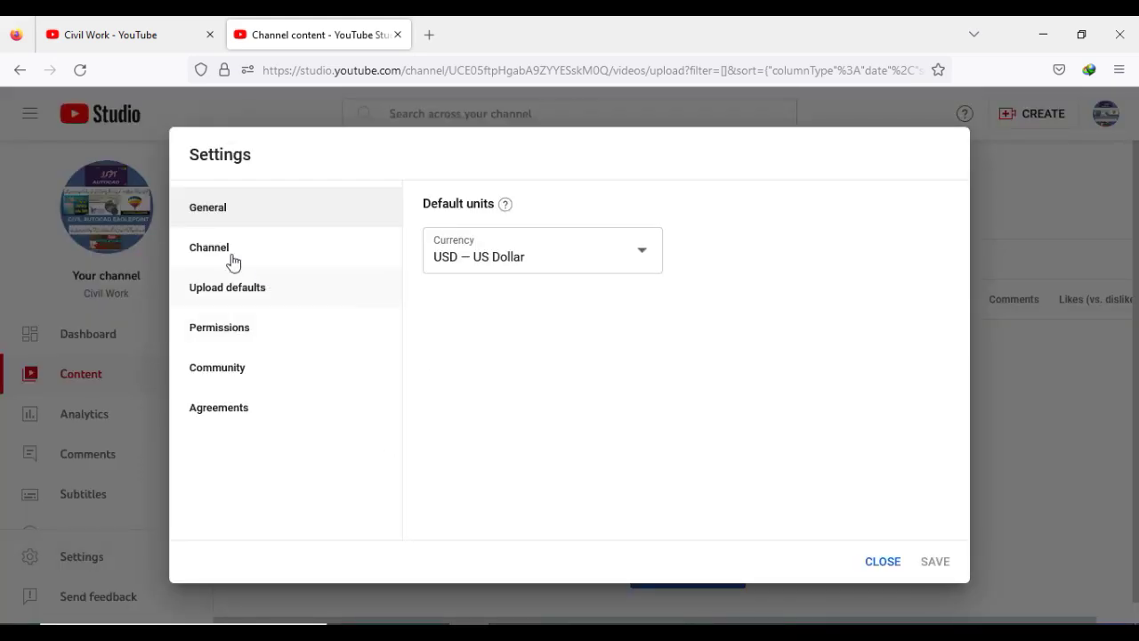
pyautogui.click(230, 246)
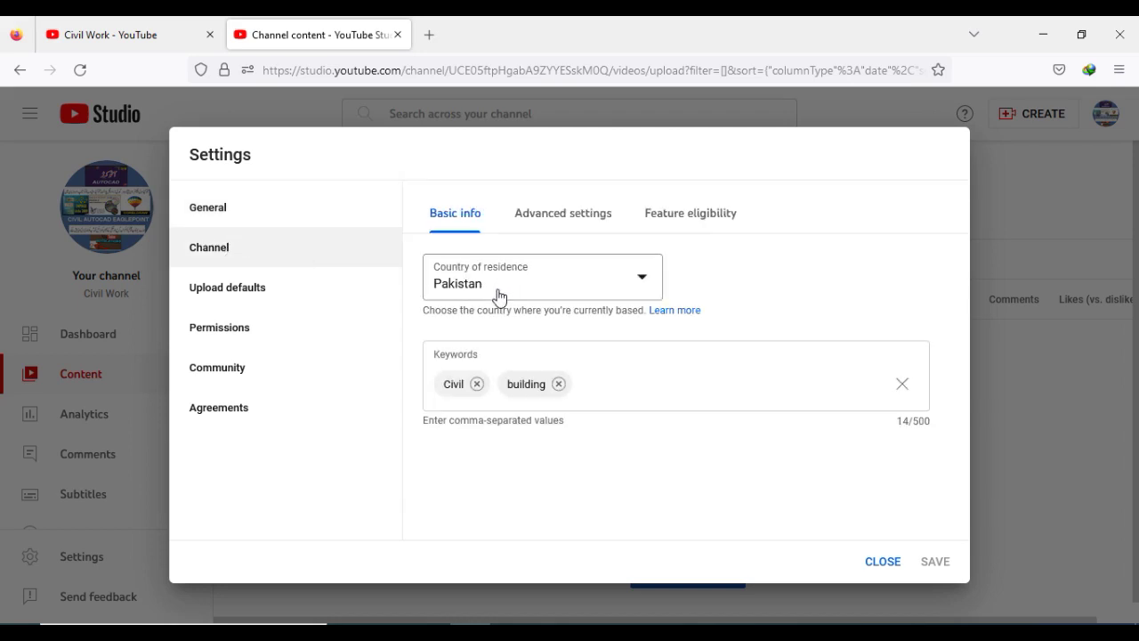
pyautogui.click(591, 384)
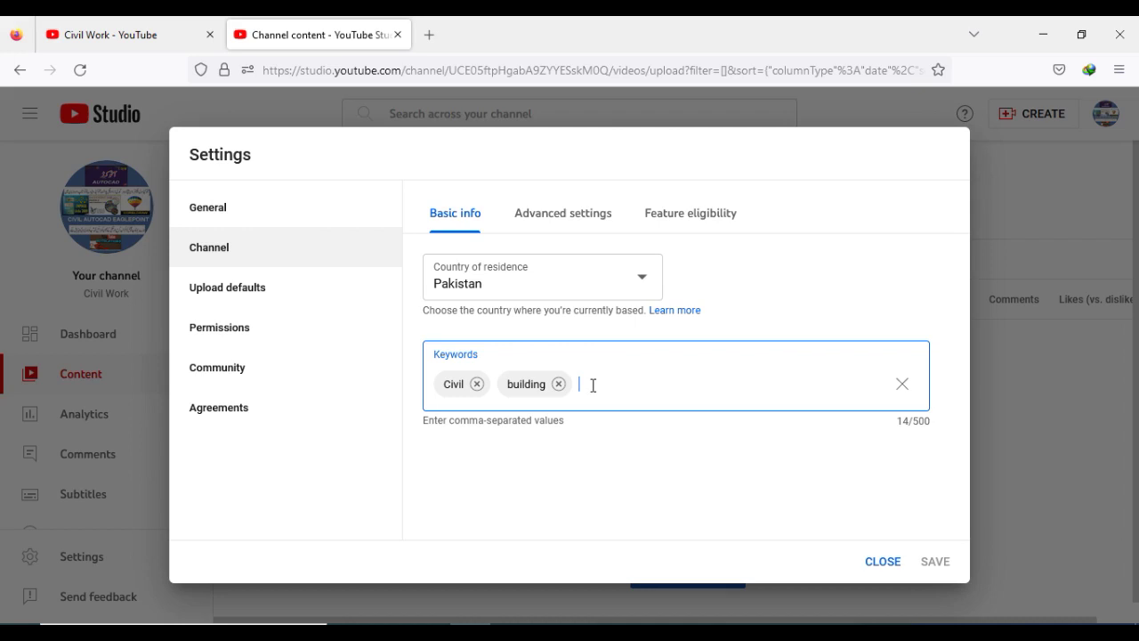
# Try the channel's made-for-kids audience options, ending on reviewing the setting for every video, and view the feature eligibility
pyautogui.click(550, 213)
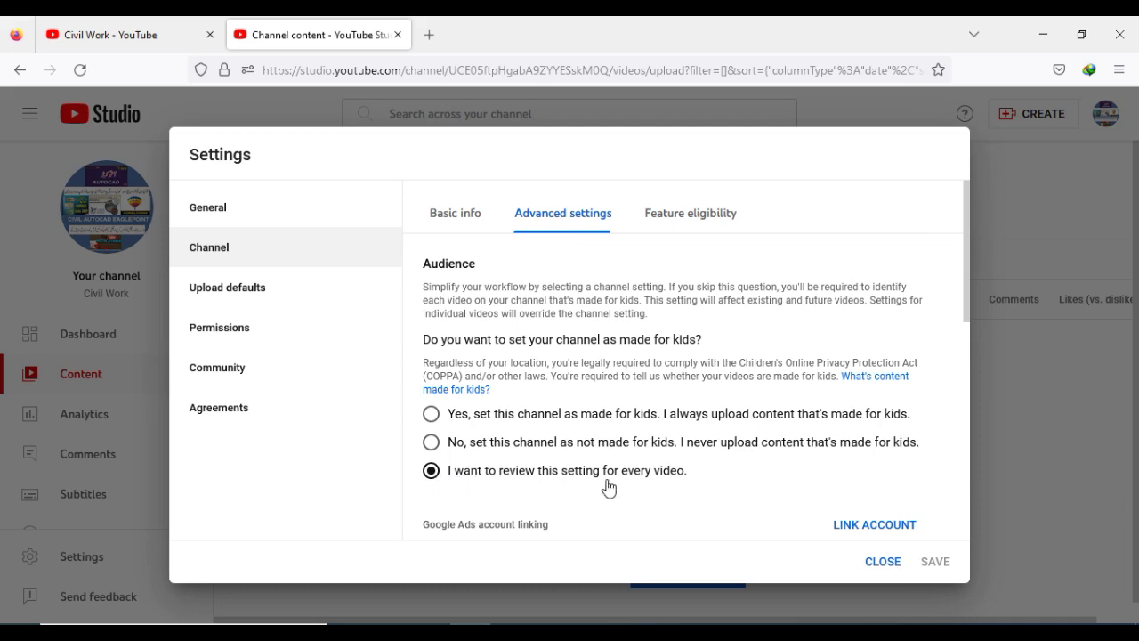
pyautogui.click(432, 413)
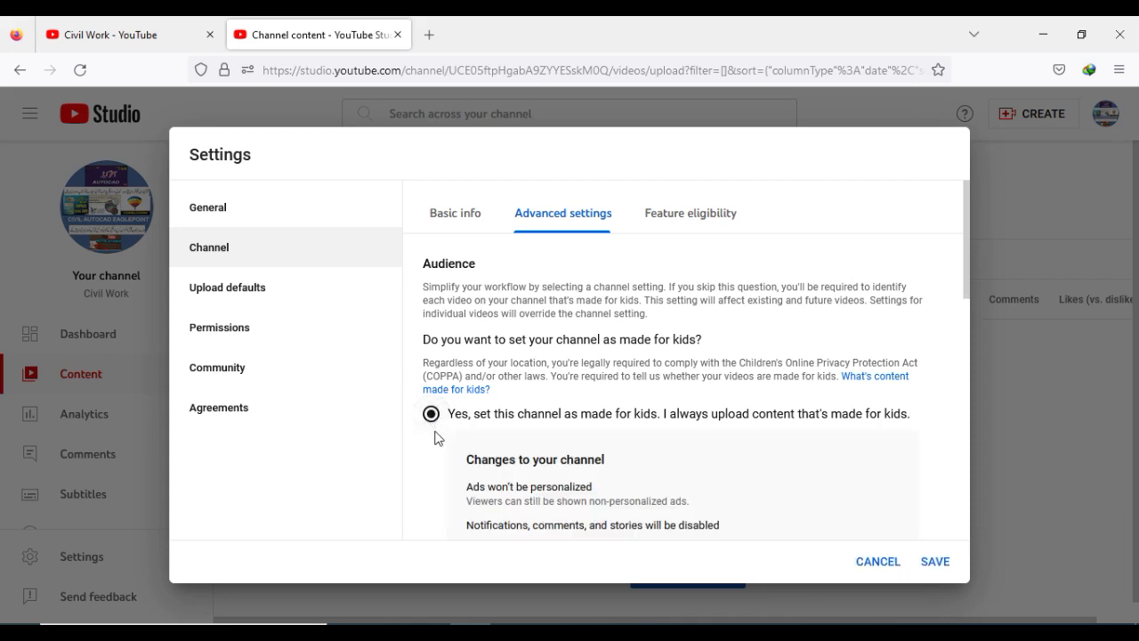
pyautogui.scroll(-3, 618, 468)
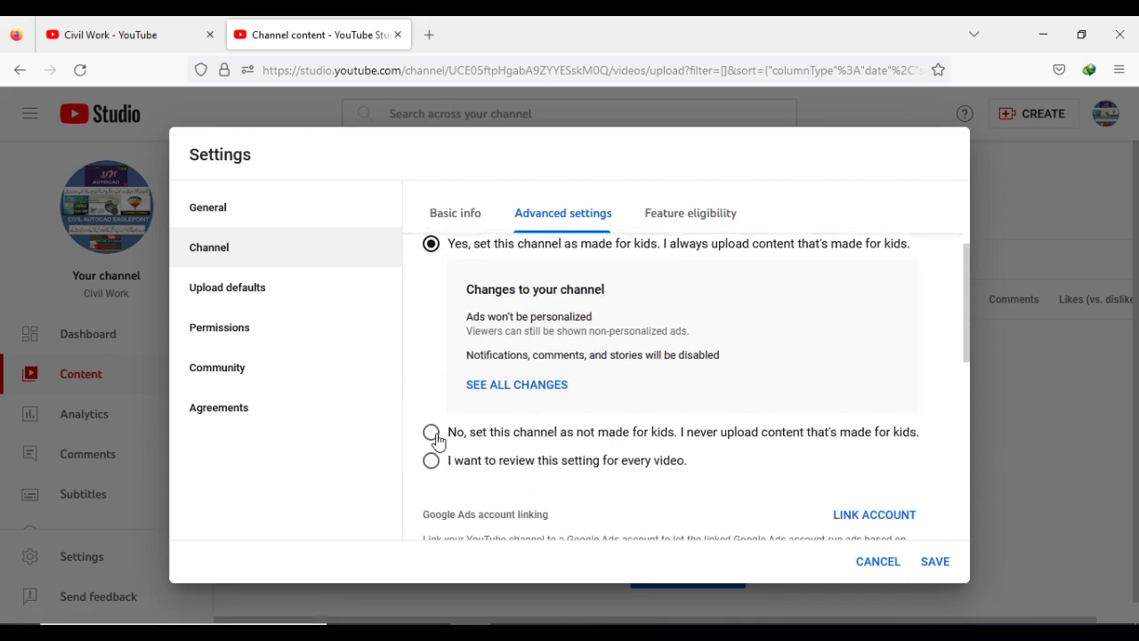
pyautogui.click(432, 433)
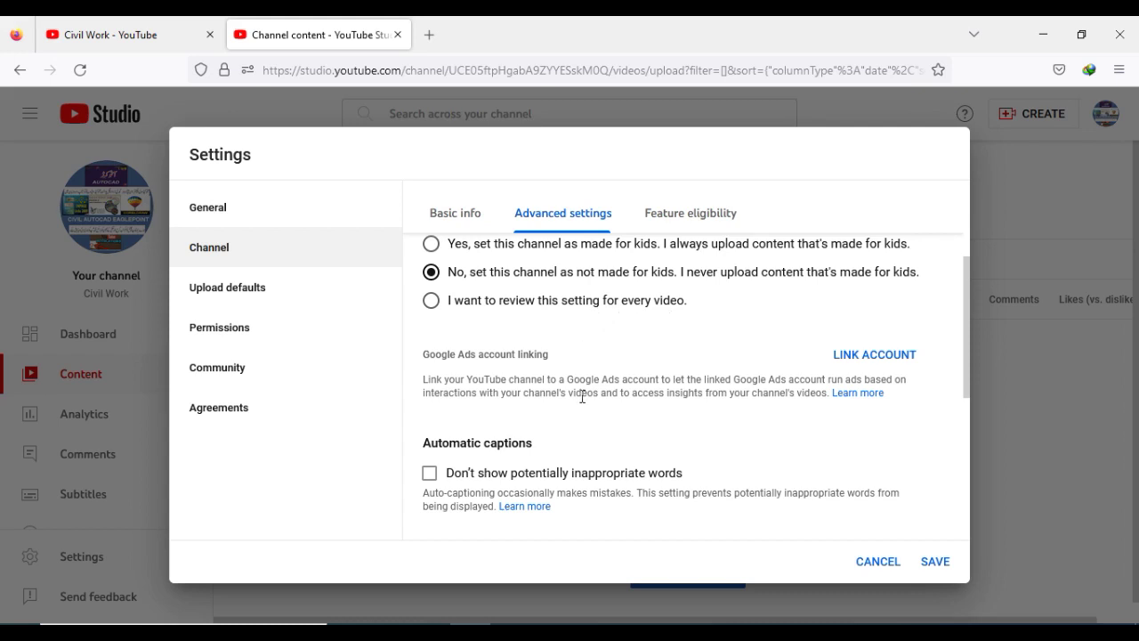
pyautogui.scroll(2, 582, 398)
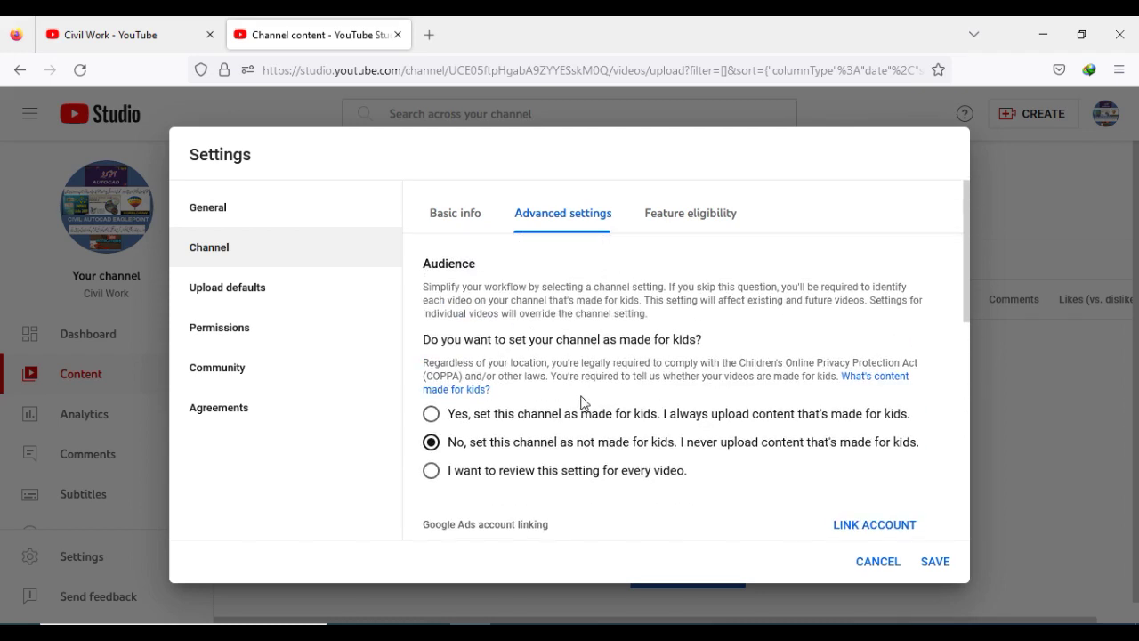
pyautogui.click(432, 471)
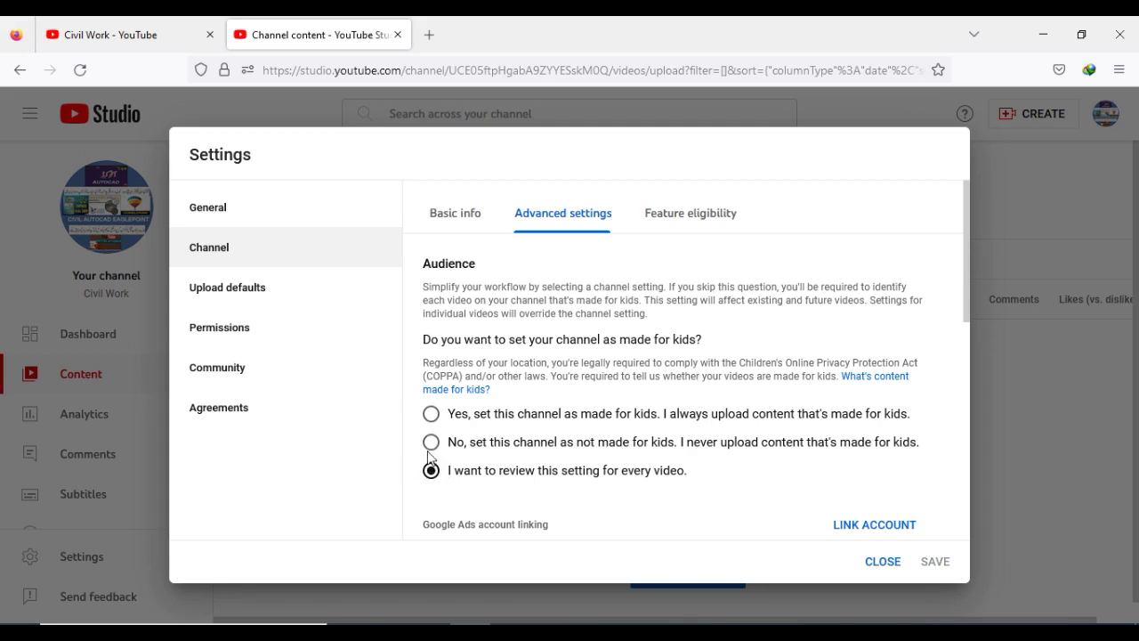
pyautogui.click(699, 215)
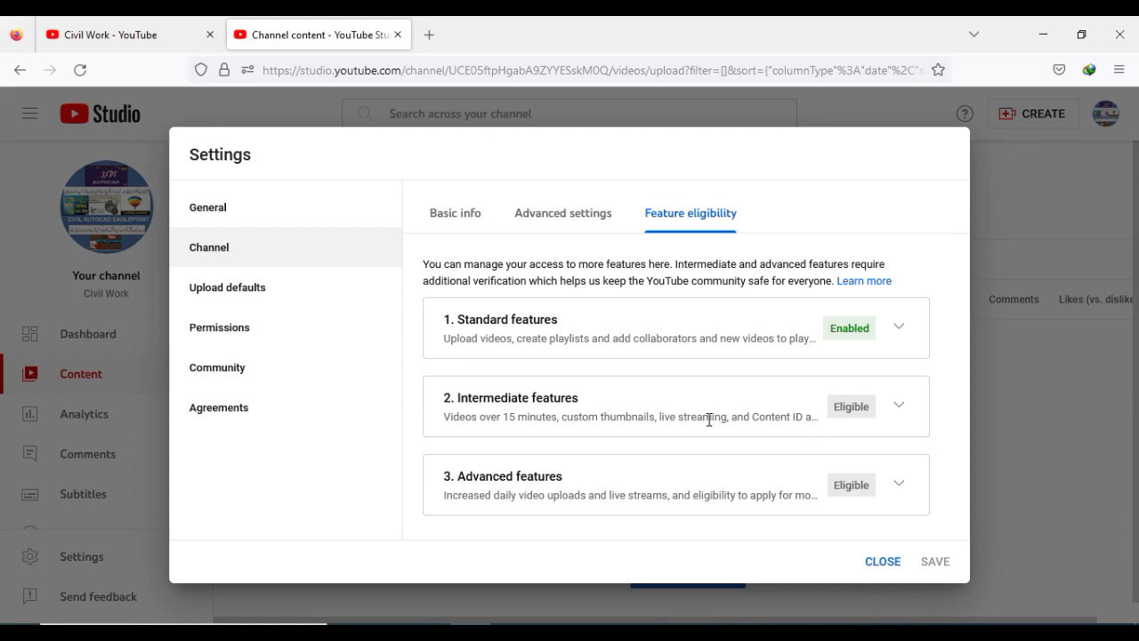
# Enter "#autocad #civil #" as the default description for uploads
pyautogui.click(237, 293)
pyautogui.click(433, 391)
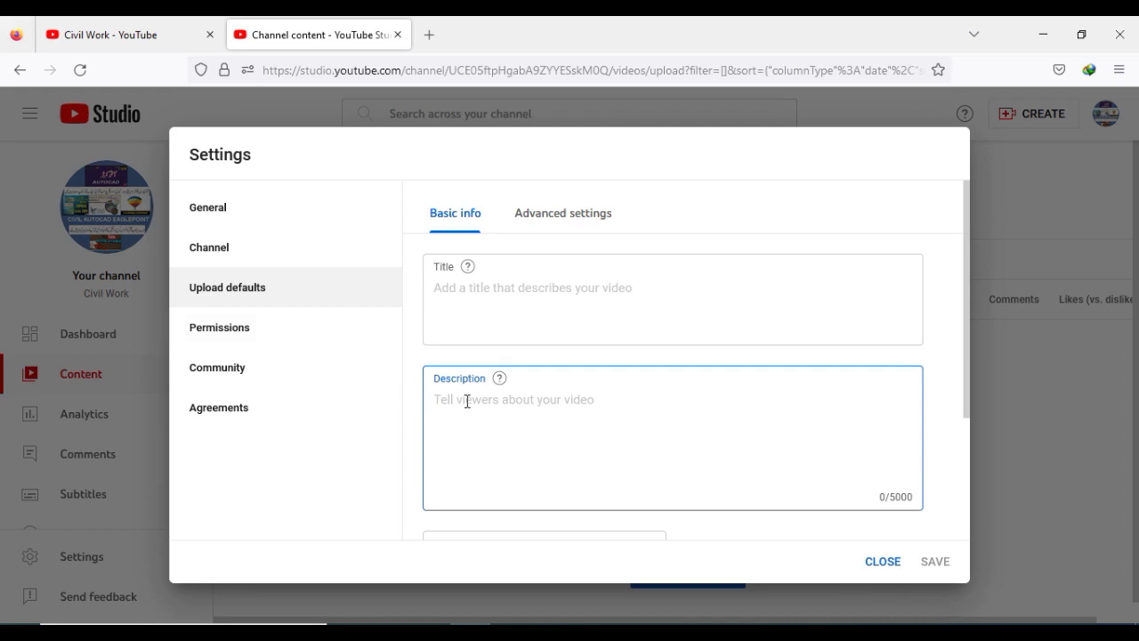
pyautogui.write('Auto')
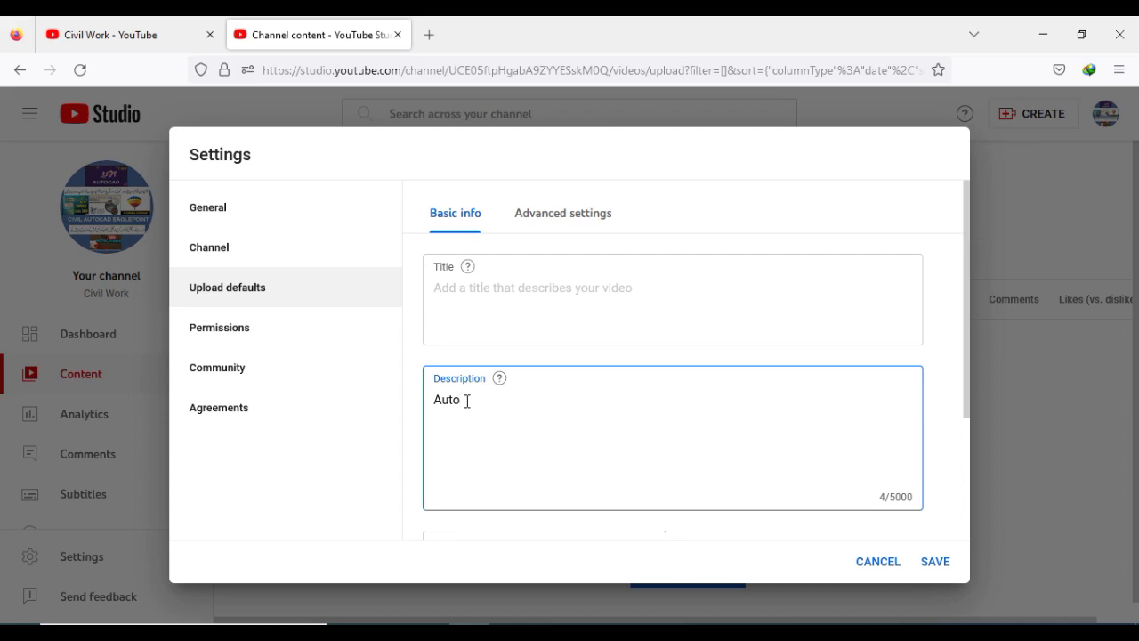
pyautogui.press('BackSpace')
pyautogui.press('BackSpace')
pyautogui.press('BackSpace')
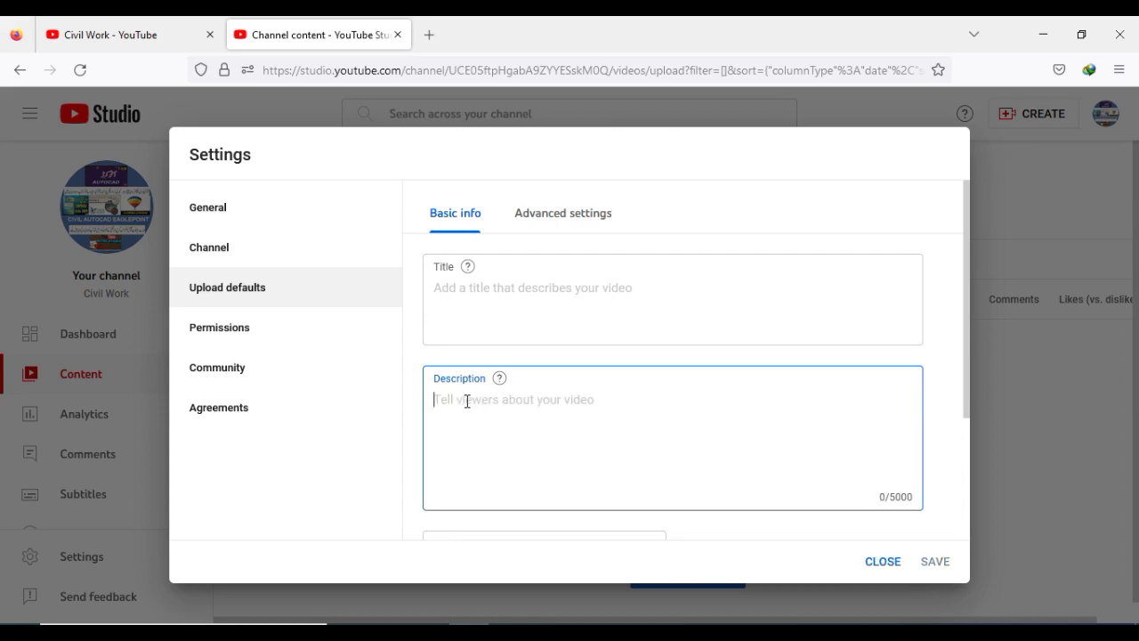
pyautogui.write('#autocad')
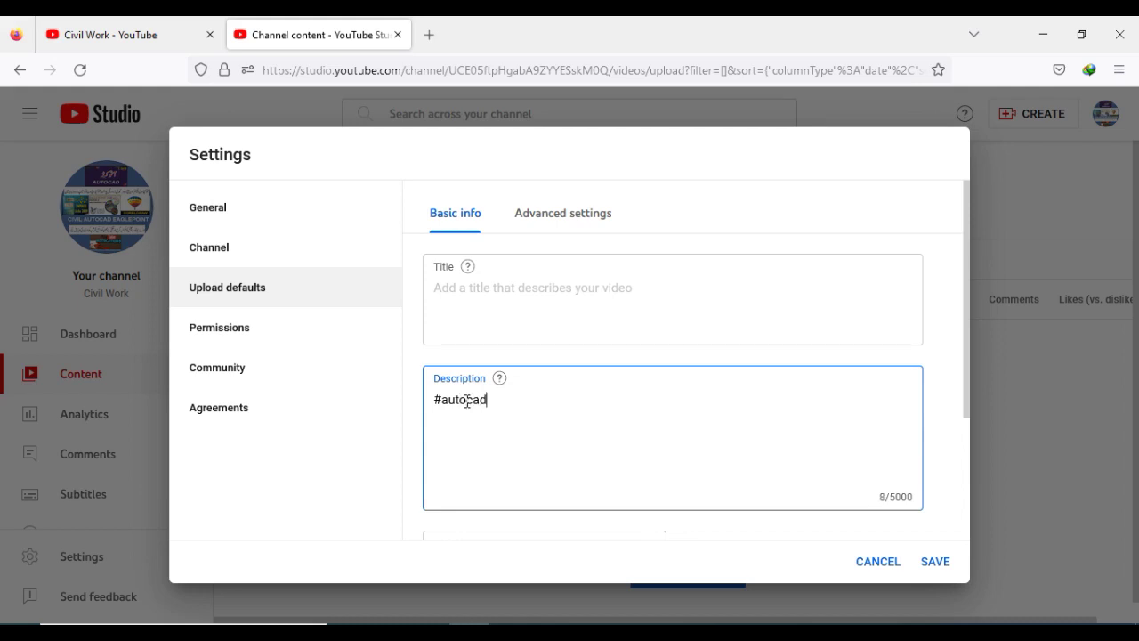
pyautogui.write(' #cib')
pyautogui.press('BackSpace')
pyautogui.write('vil #')
# Review the advanced upload defaults, including the category choices, languages, caption certification and comment options
pyautogui.click(587, 211)
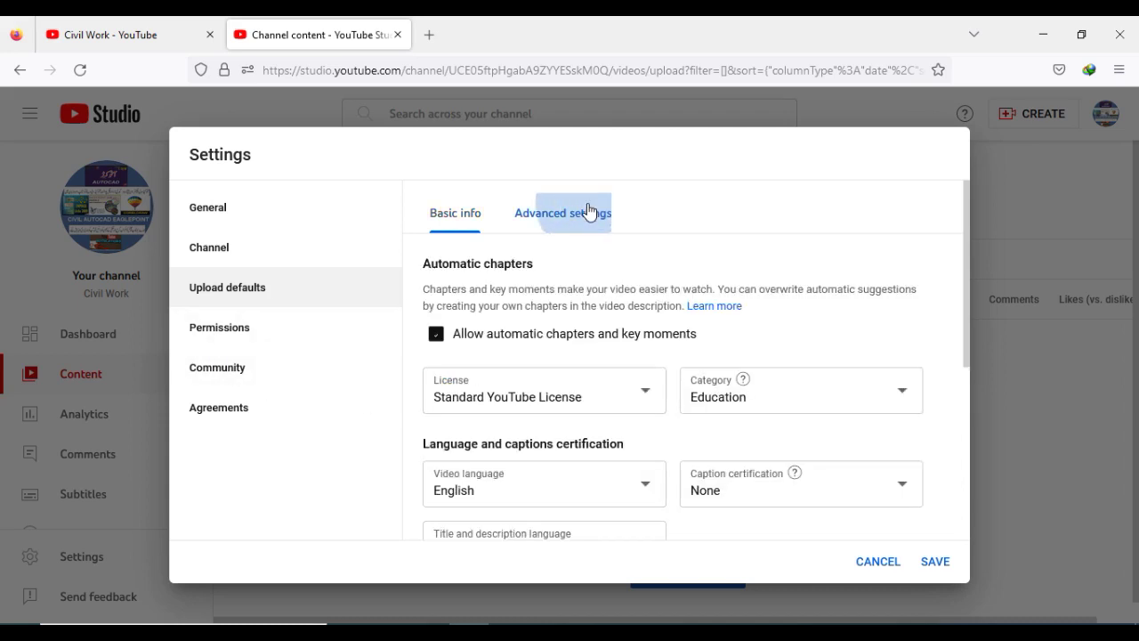
pyautogui.scroll(-1, 633, 385)
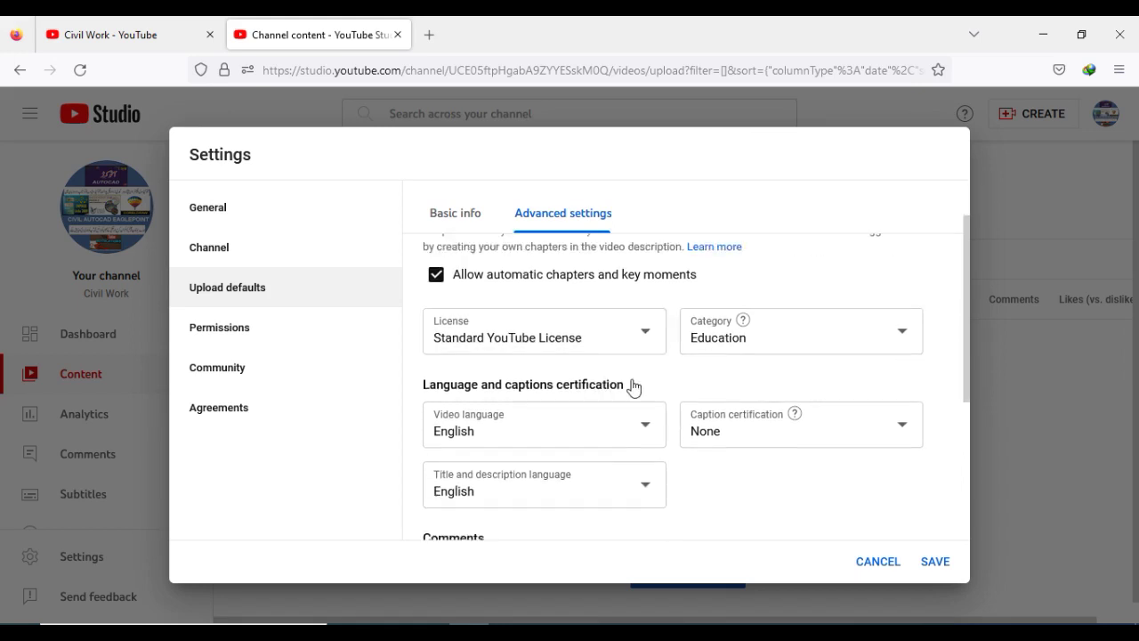
pyautogui.scroll(-1, 634, 385)
pyautogui.click(778, 328)
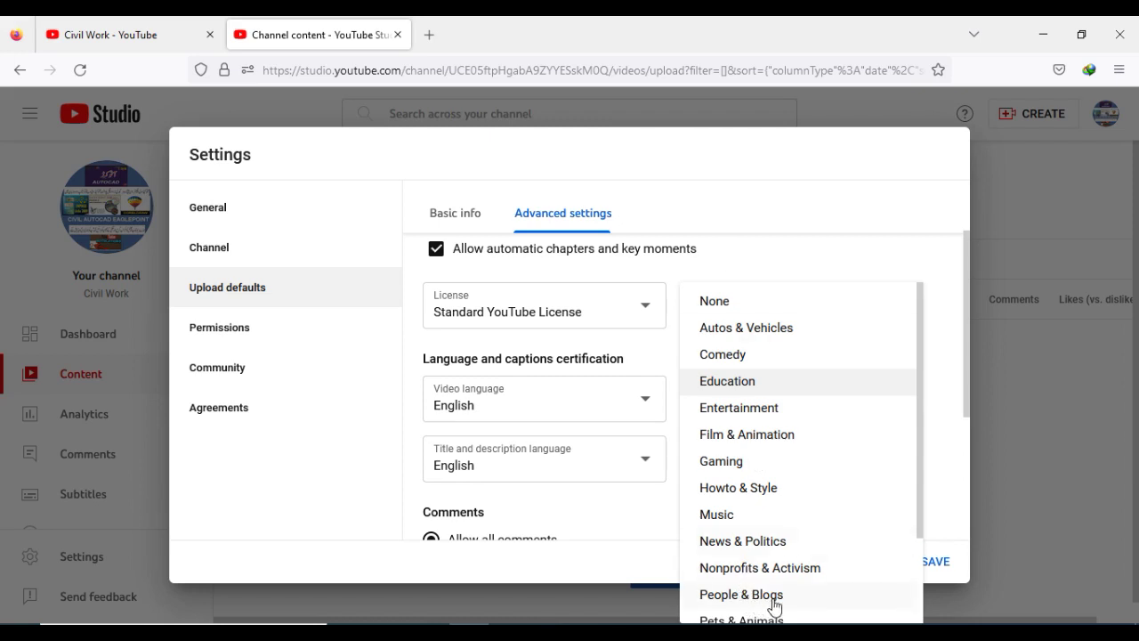
pyautogui.scroll(-1, 774, 605)
pyautogui.scroll(-1, 774, 605)
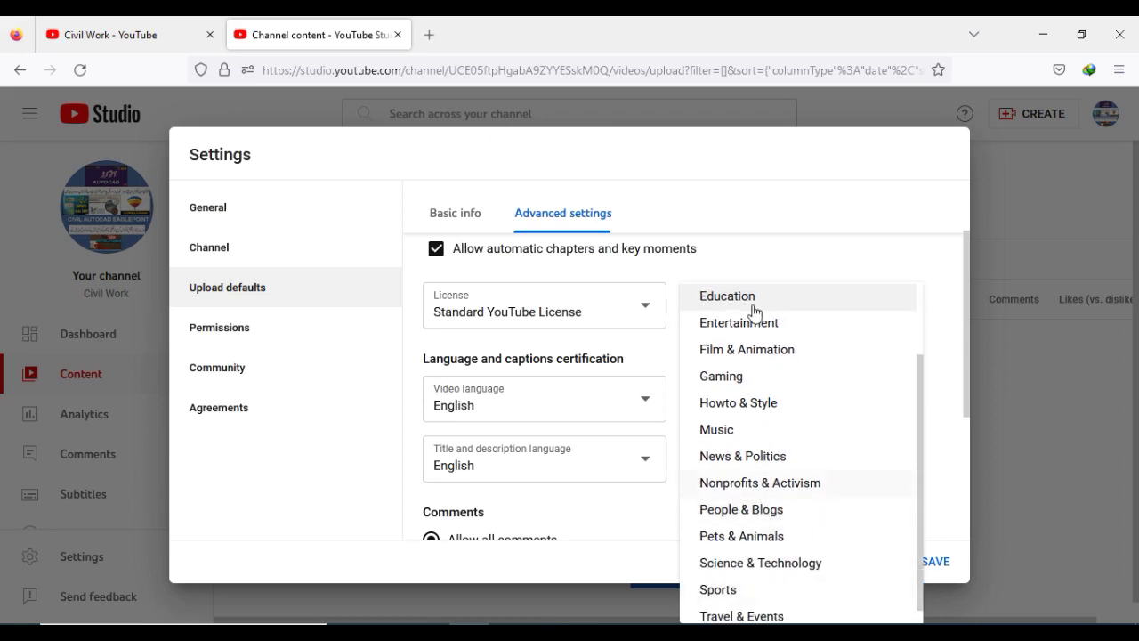
pyautogui.click(721, 196)
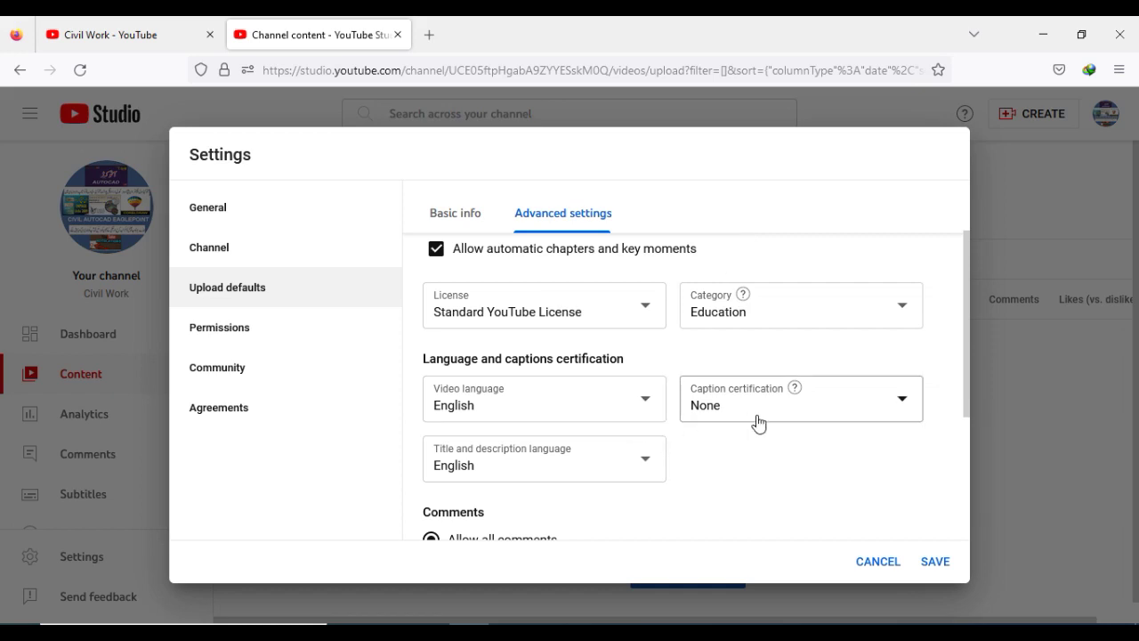
pyautogui.scroll(-2, 486, 401)
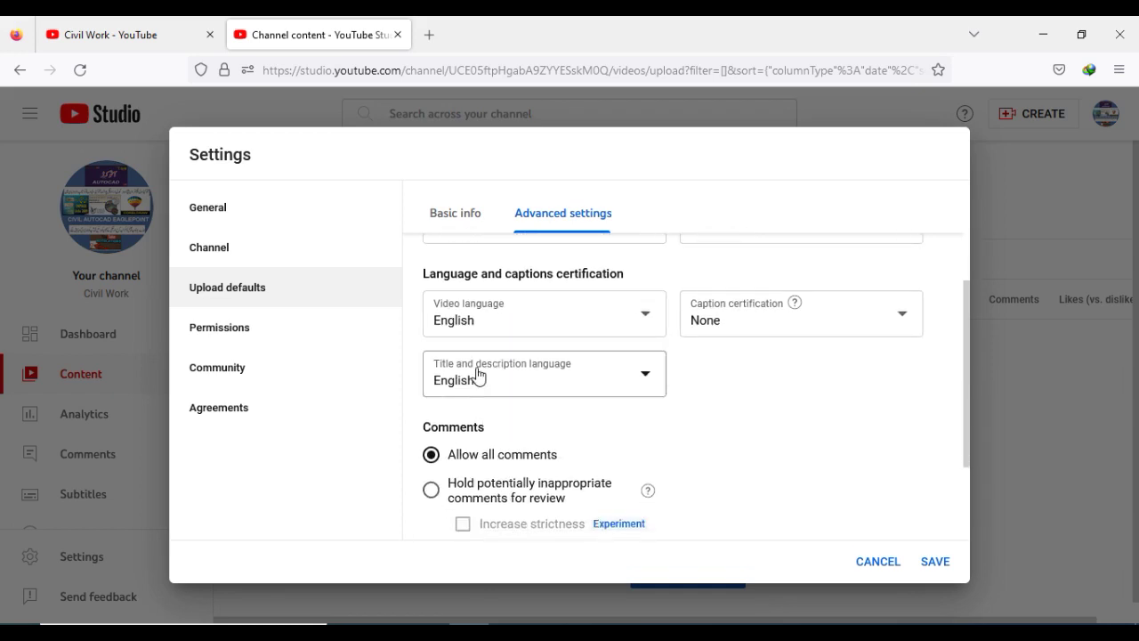
pyautogui.scroll(-2, 498, 436)
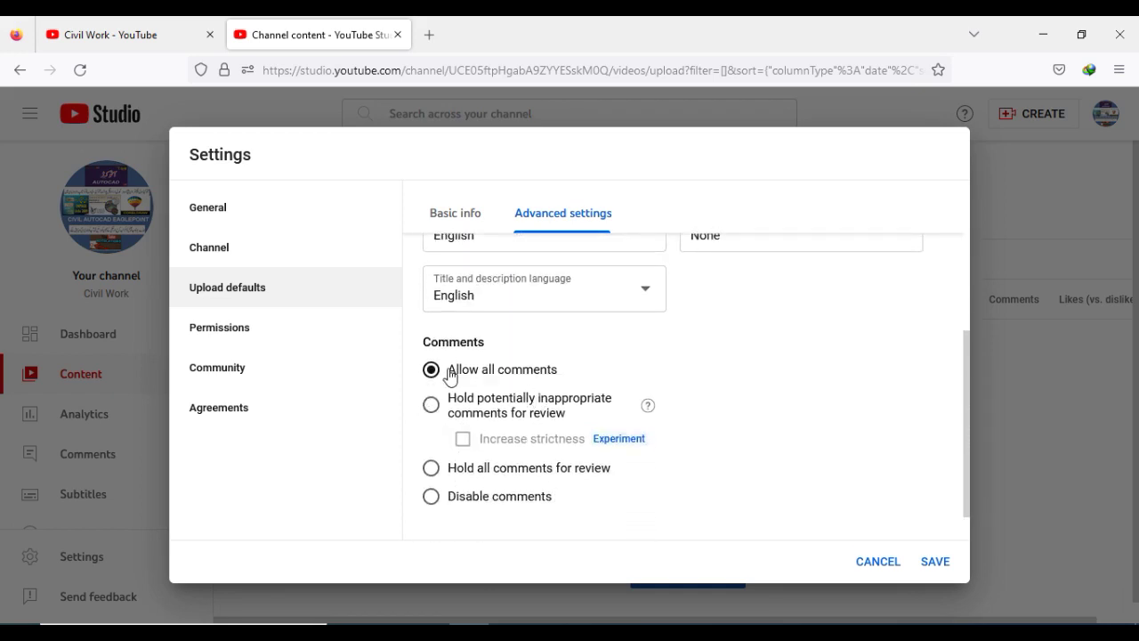
# Review the channel's permissions, community and agreements settings, and leave the settings with all changes discarded
pyautogui.click(221, 337)
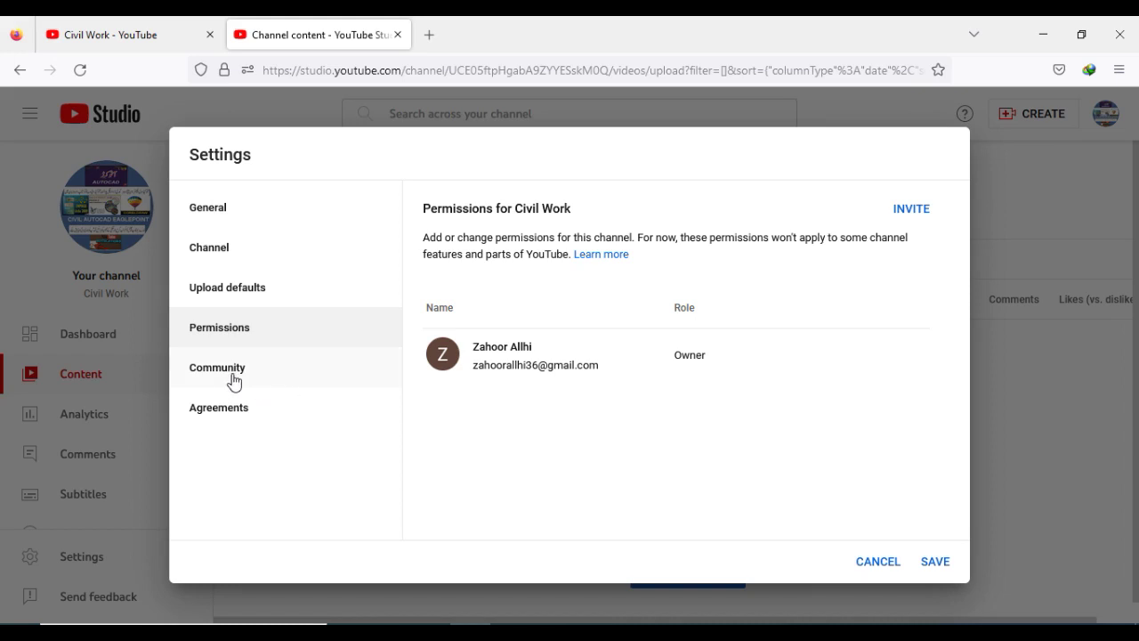
pyautogui.click(234, 382)
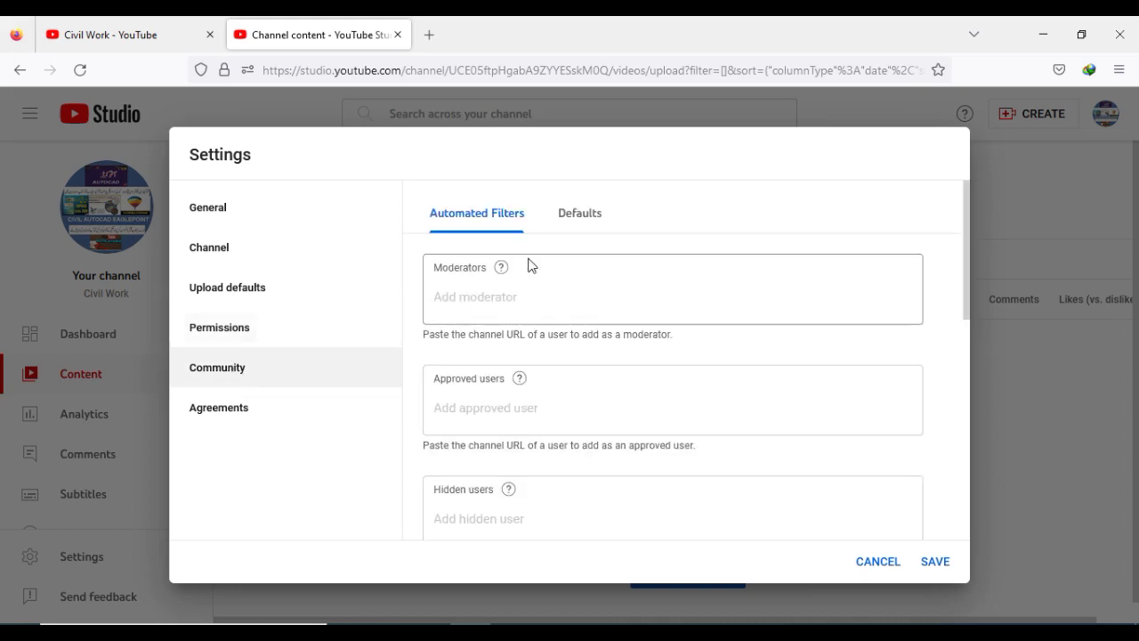
pyautogui.click(586, 219)
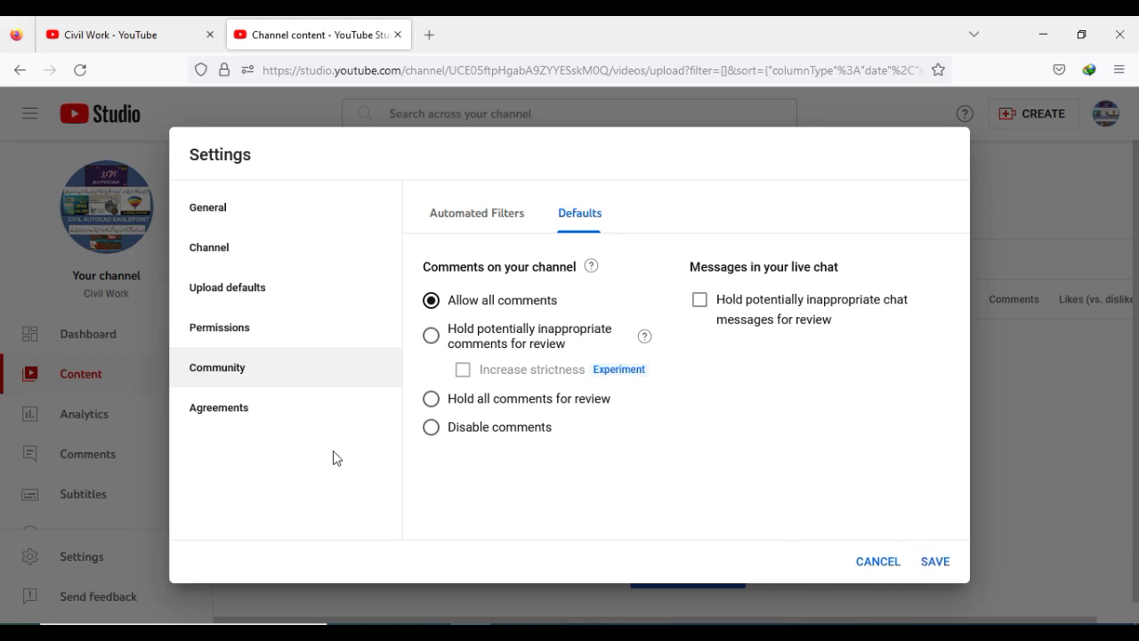
pyautogui.click(233, 414)
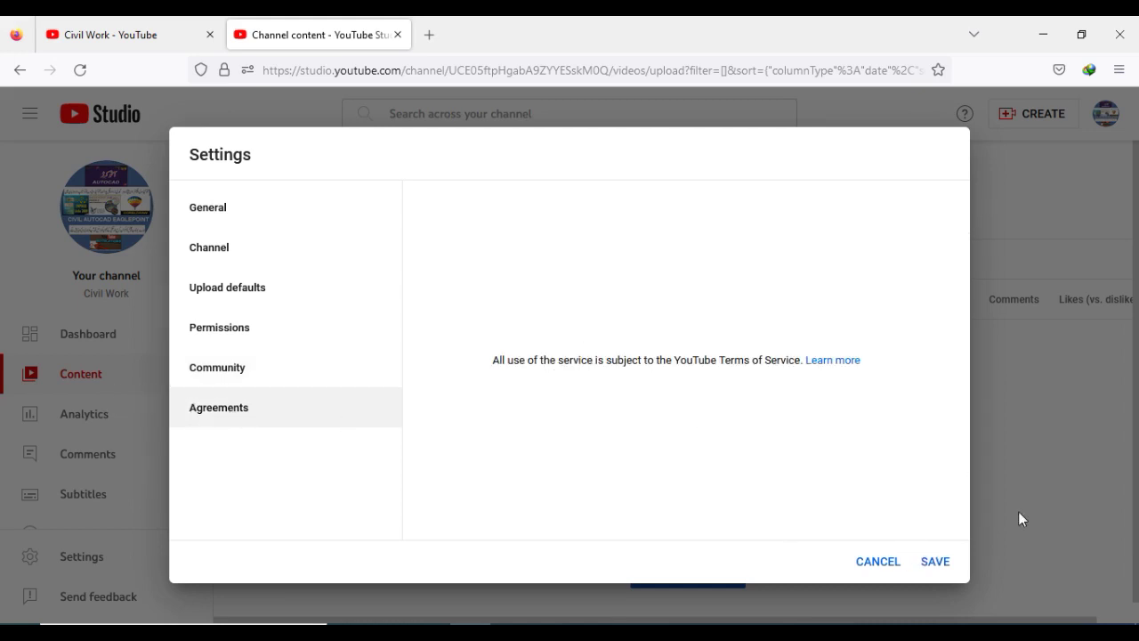
pyautogui.click(874, 561)
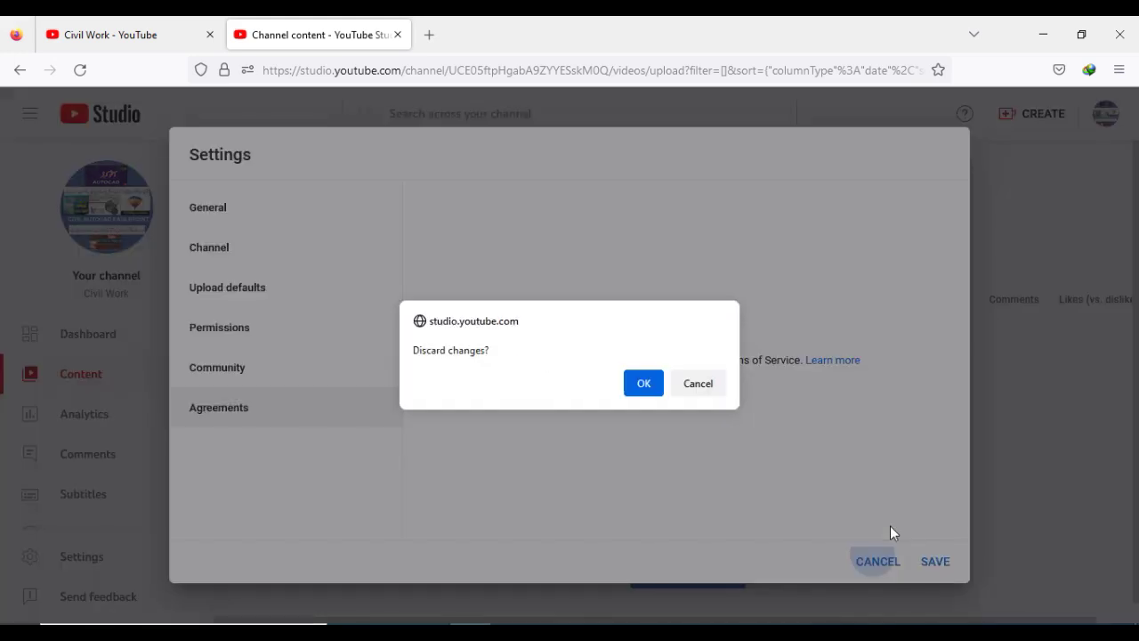
pyautogui.click(637, 384)
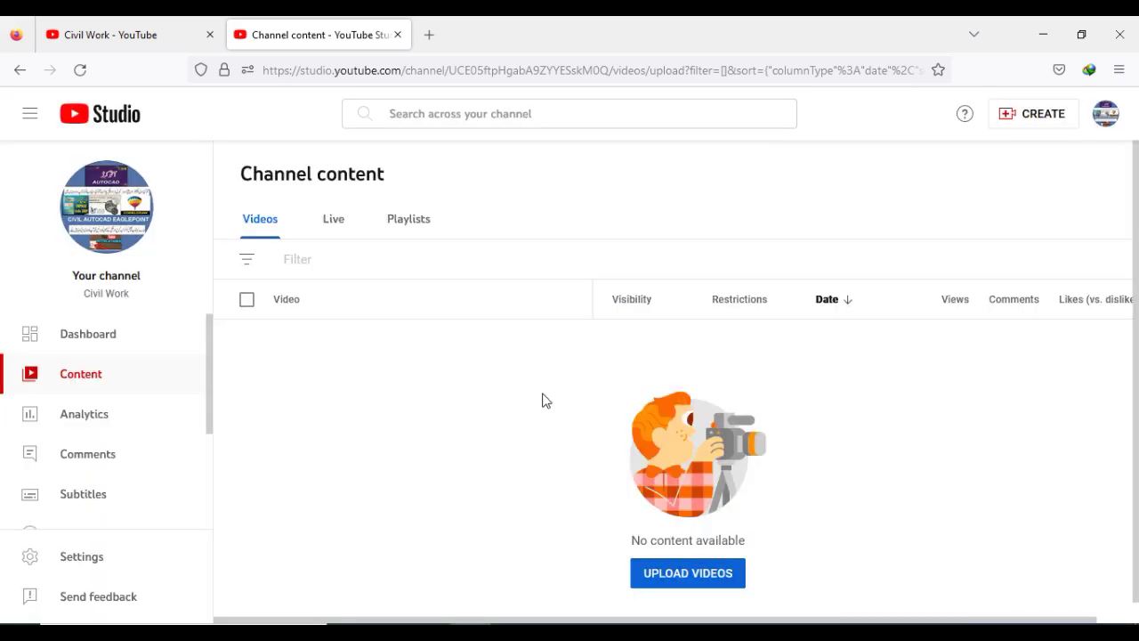
# Replace the open channel content page with the channel customization page and return to the channel's YouTube home page
pyautogui.click(187, 27)
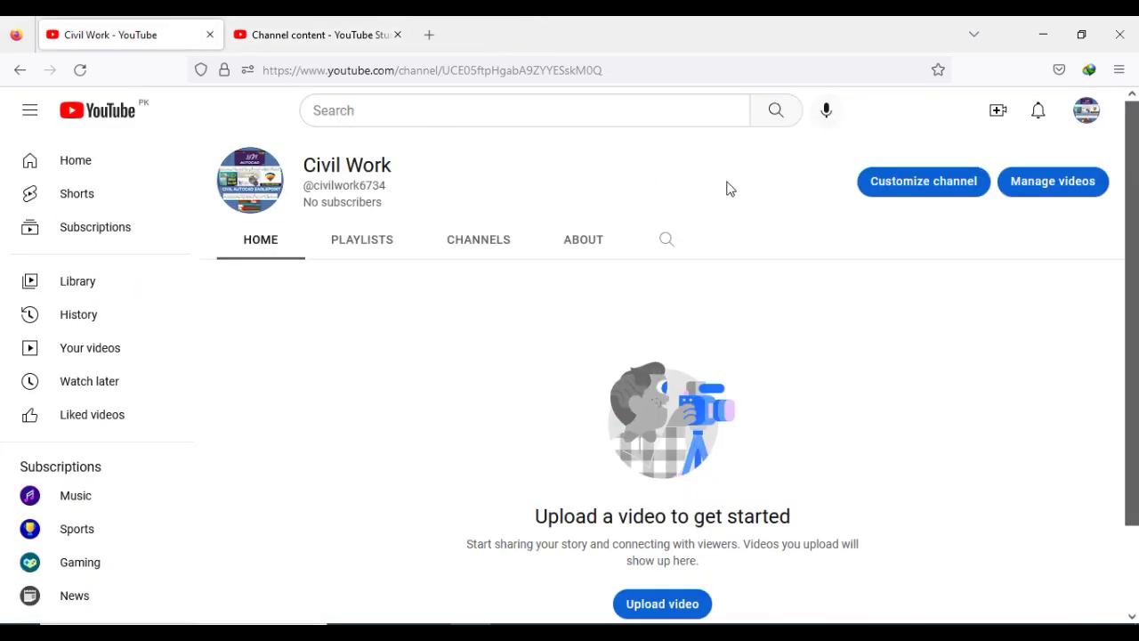
pyautogui.click(899, 183)
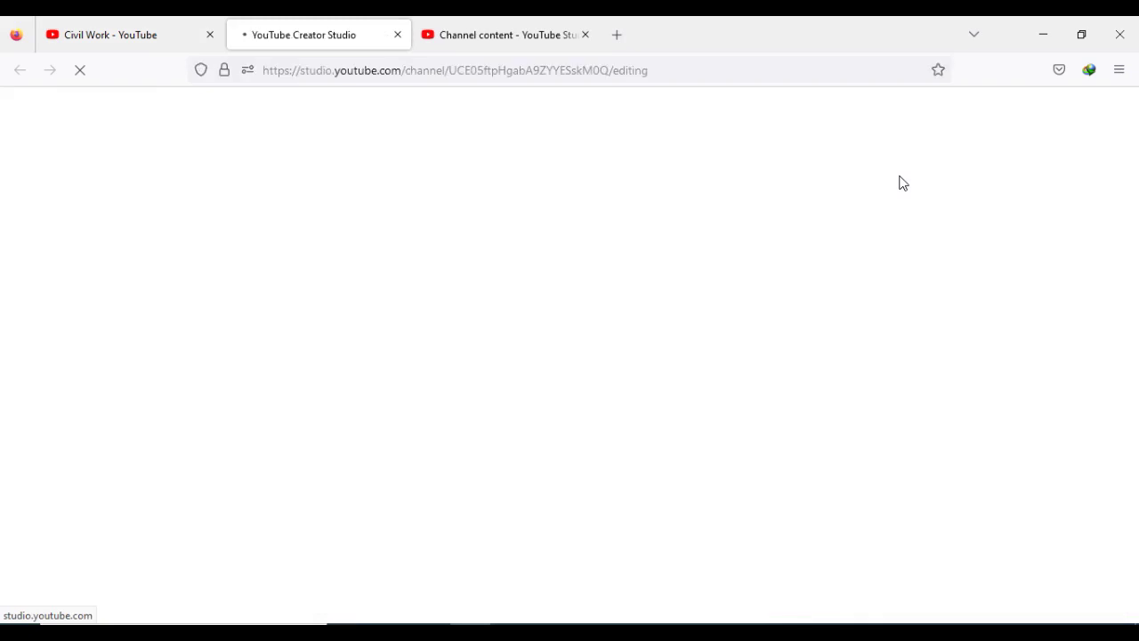
pyautogui.click(530, 27)
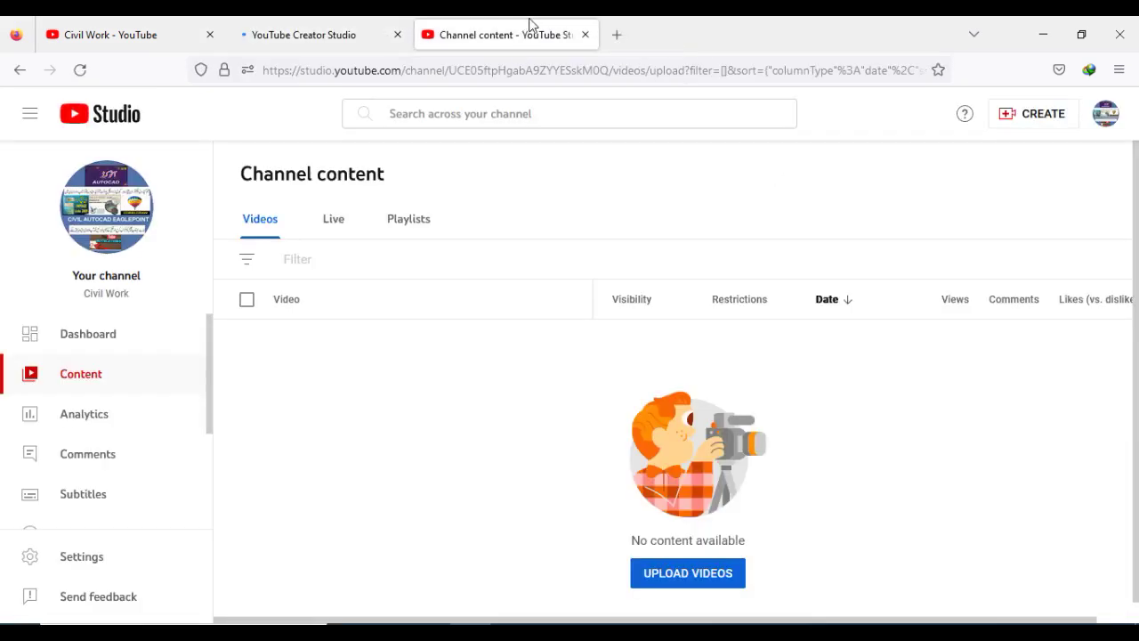
pyautogui.click(584, 35)
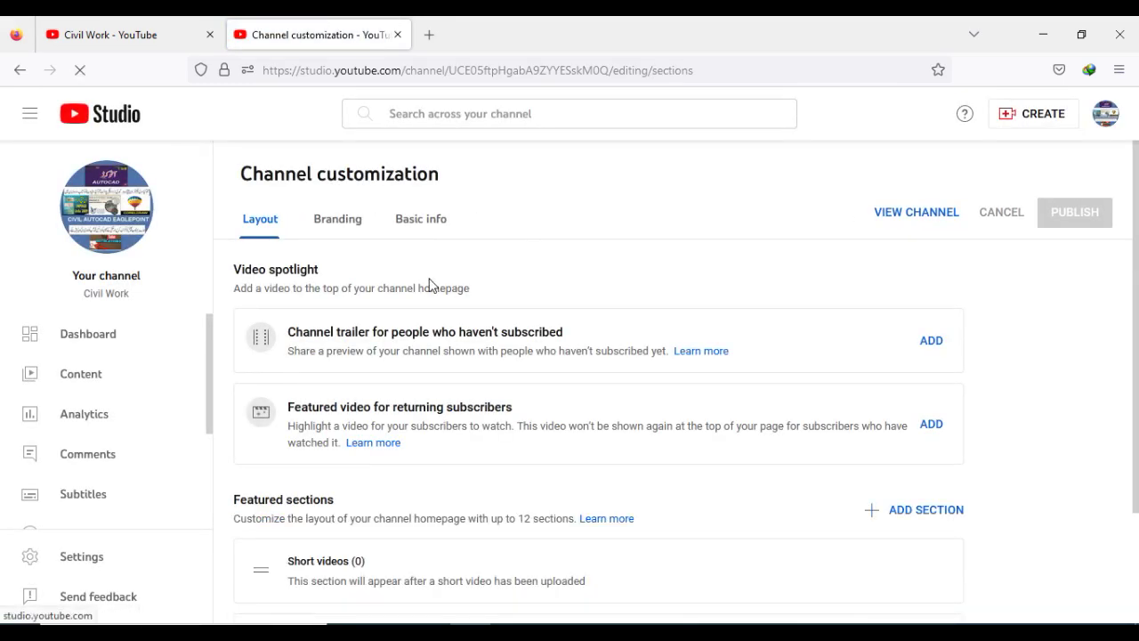
pyautogui.click(92, 40)
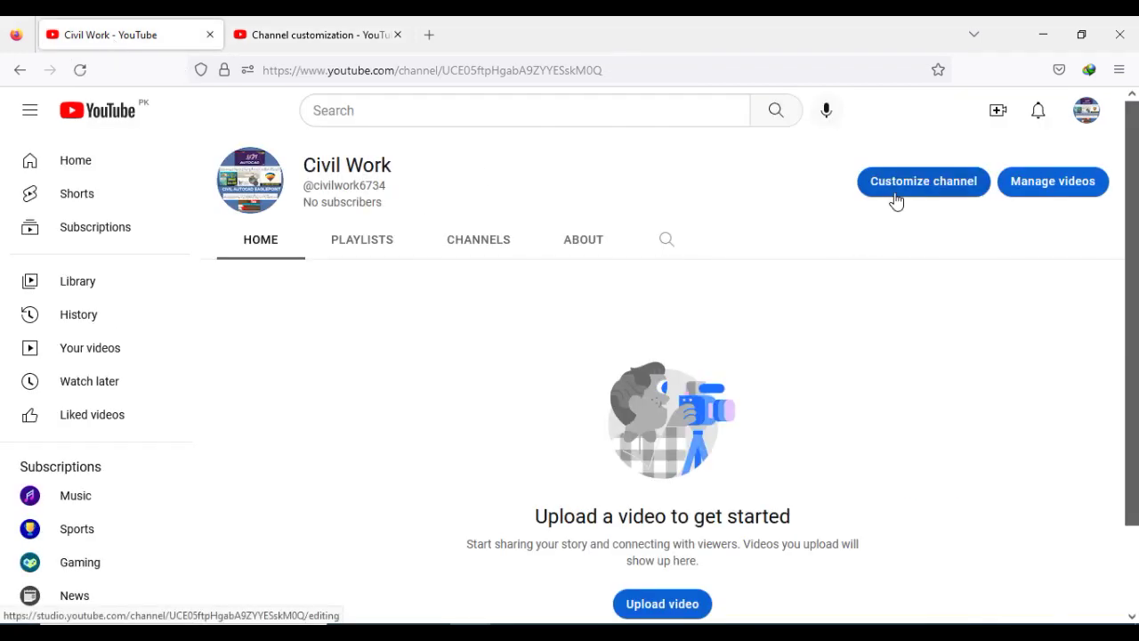
# Review the channel customization's layout sections and its branding requirements for the picture, banner image and video watermark
pyautogui.click(321, 39)
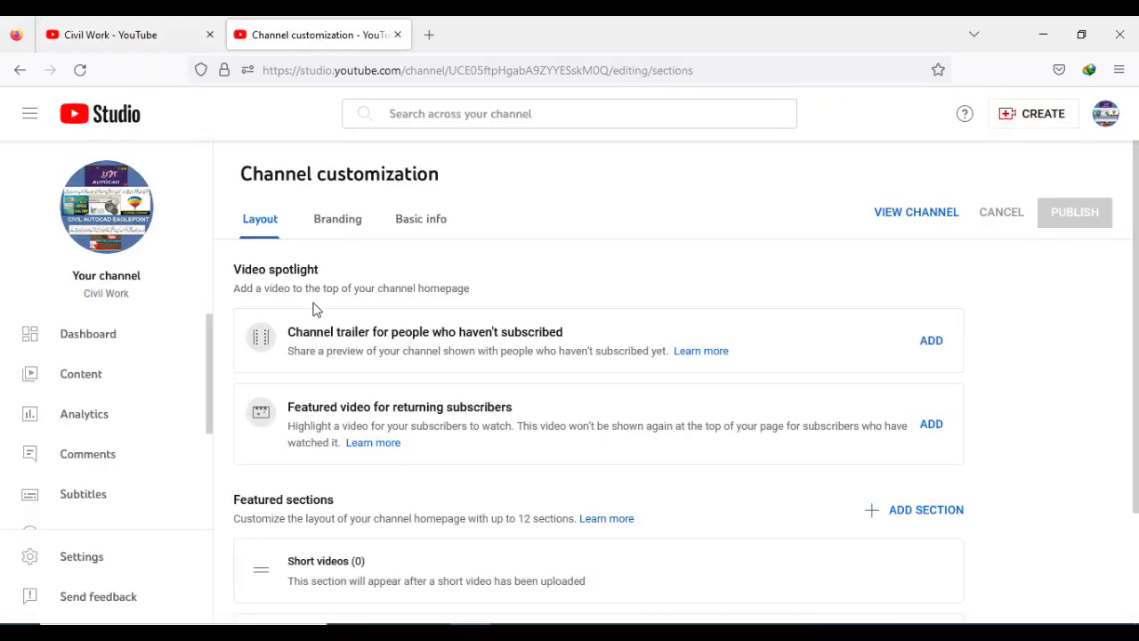
pyautogui.scroll(-2, 313, 308)
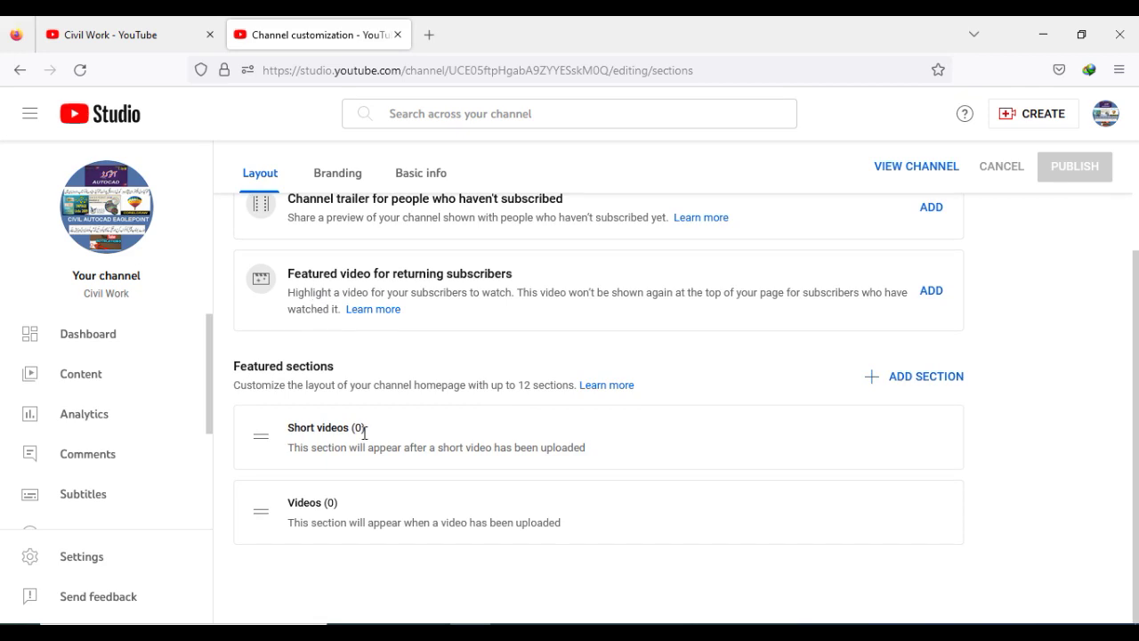
pyautogui.scroll(2, 356, 409)
pyautogui.click(325, 224)
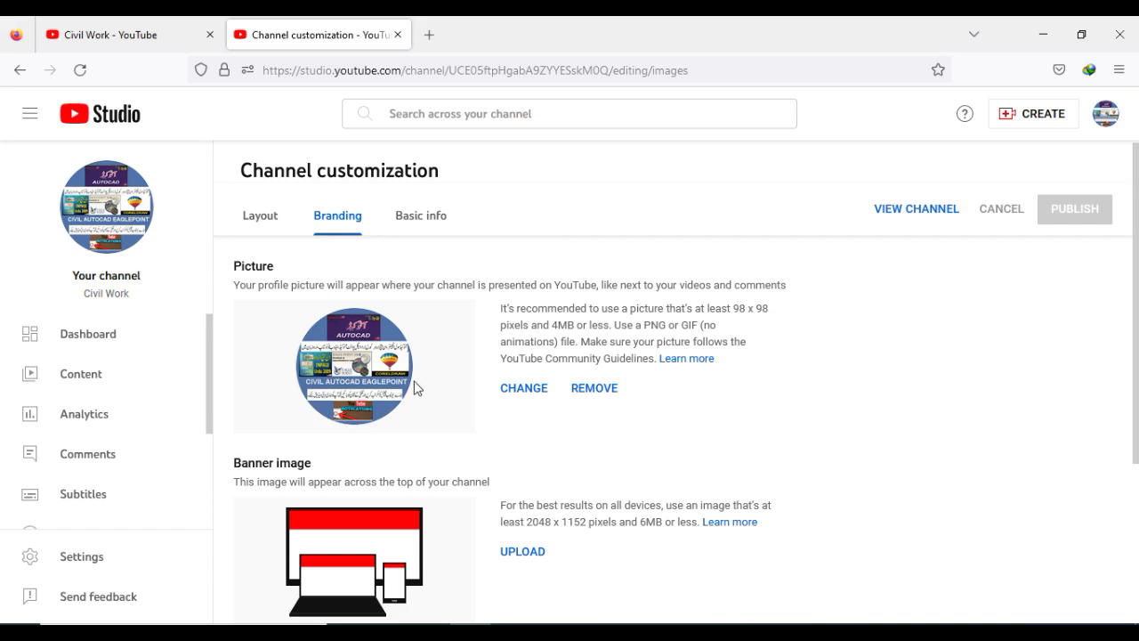
pyautogui.scroll(-1, 405, 378)
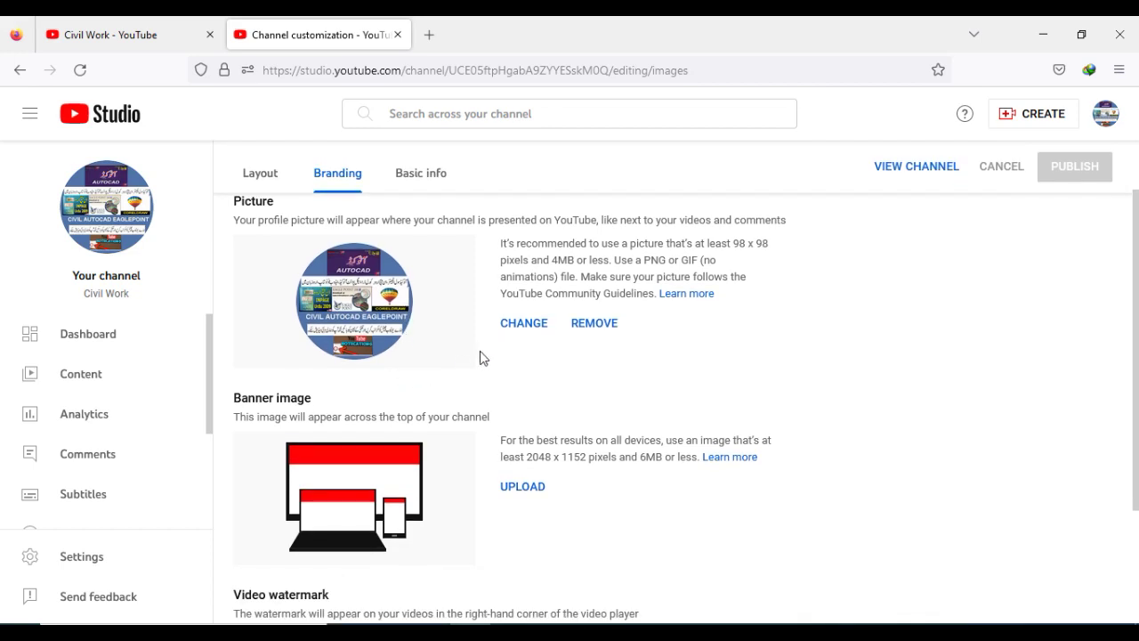
pyautogui.scroll(1, 579, 354)
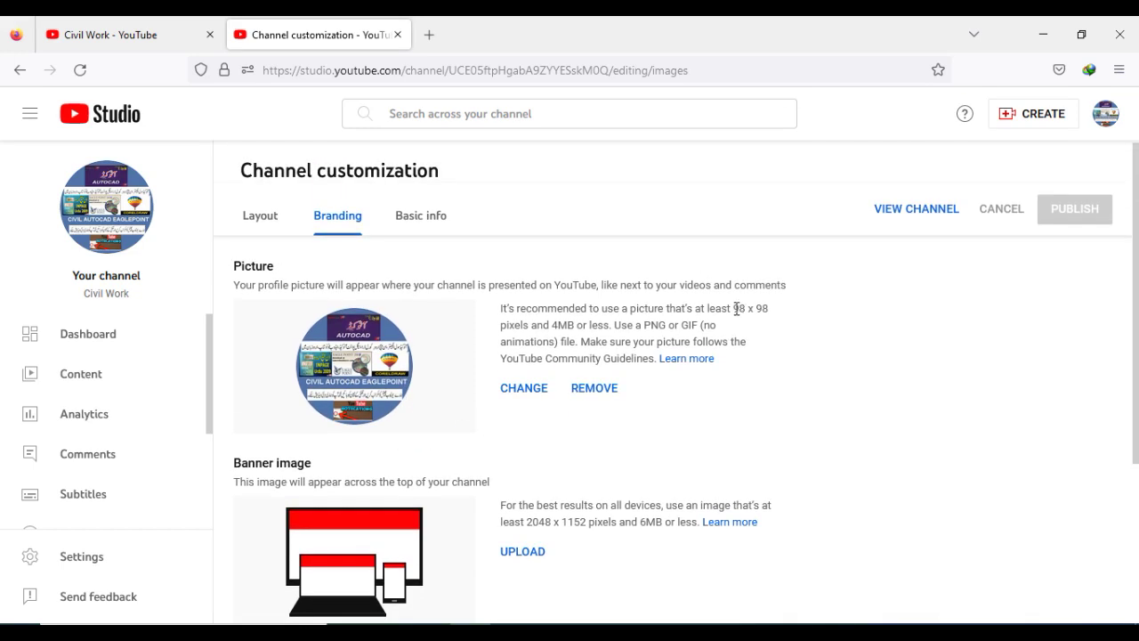
# Switch to CorelDRAW, start a new graphic and look through the available paper sizes
pyautogui.click(635, 631)
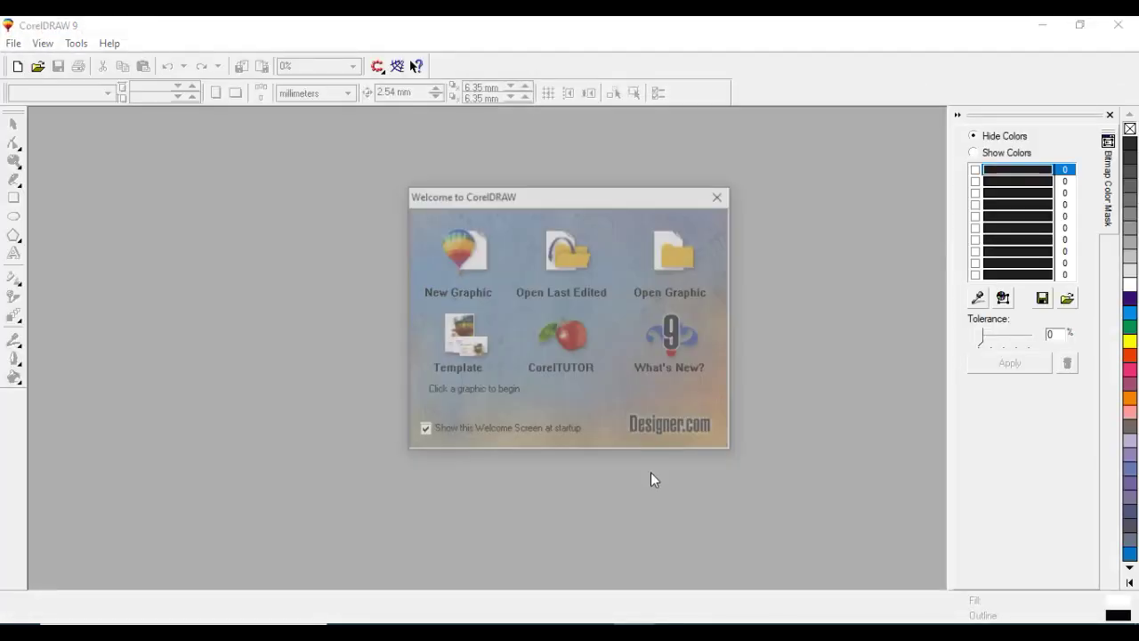
pyautogui.click(450, 267)
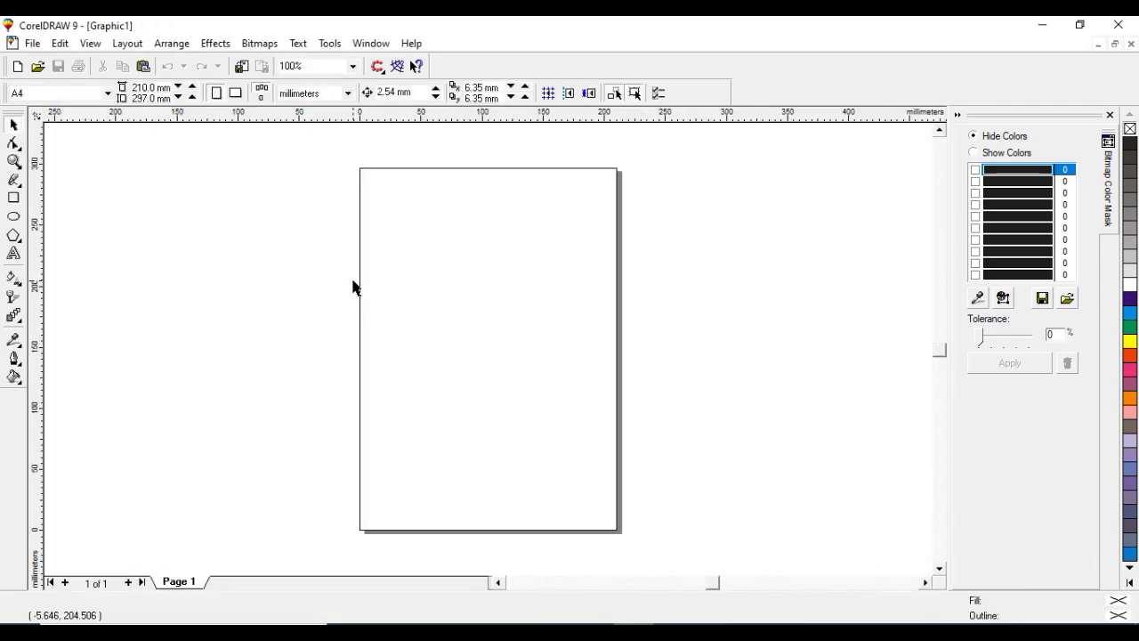
pyautogui.click(64, 93)
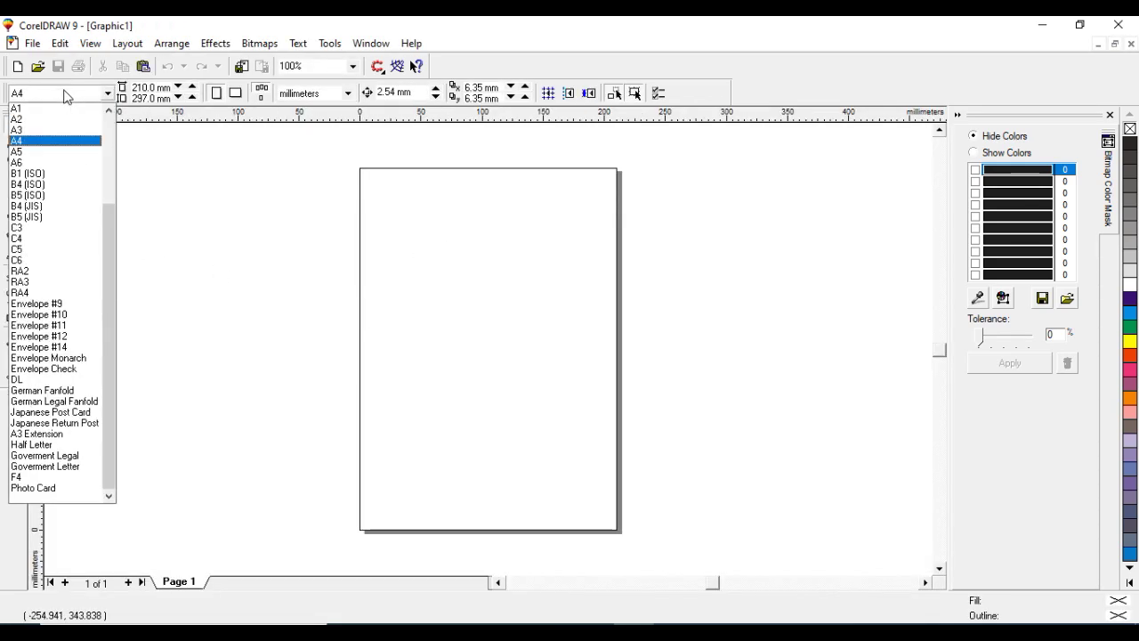
pyautogui.click(65, 98)
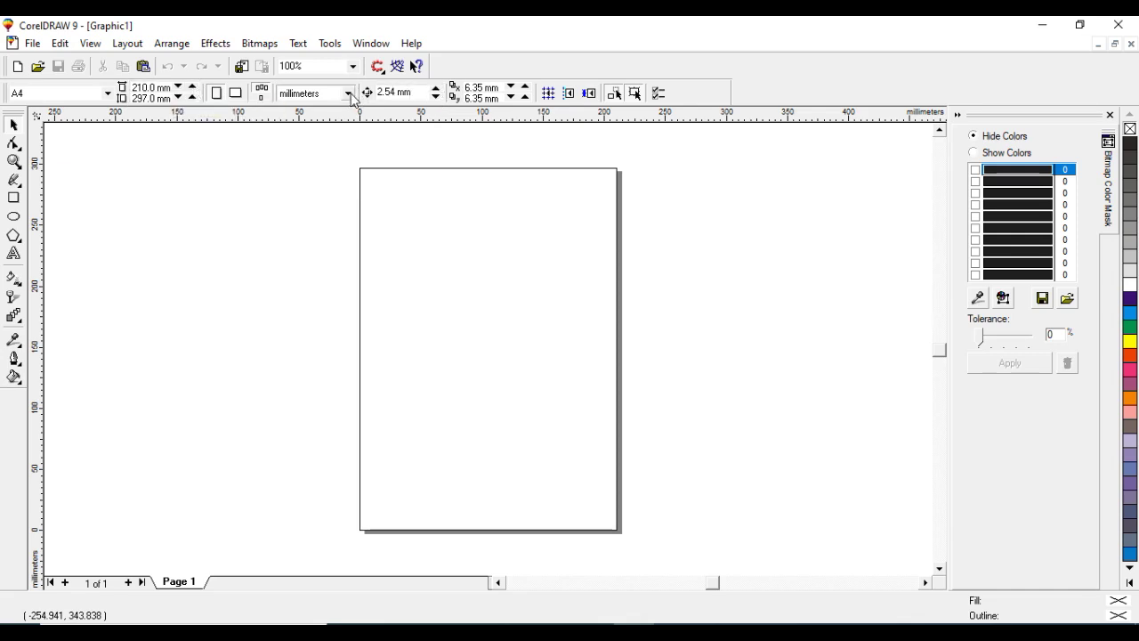
# Set the page units to inches and the page size to 98 × 98 inches
pyautogui.click(313, 92)
pyautogui.click(313, 110)
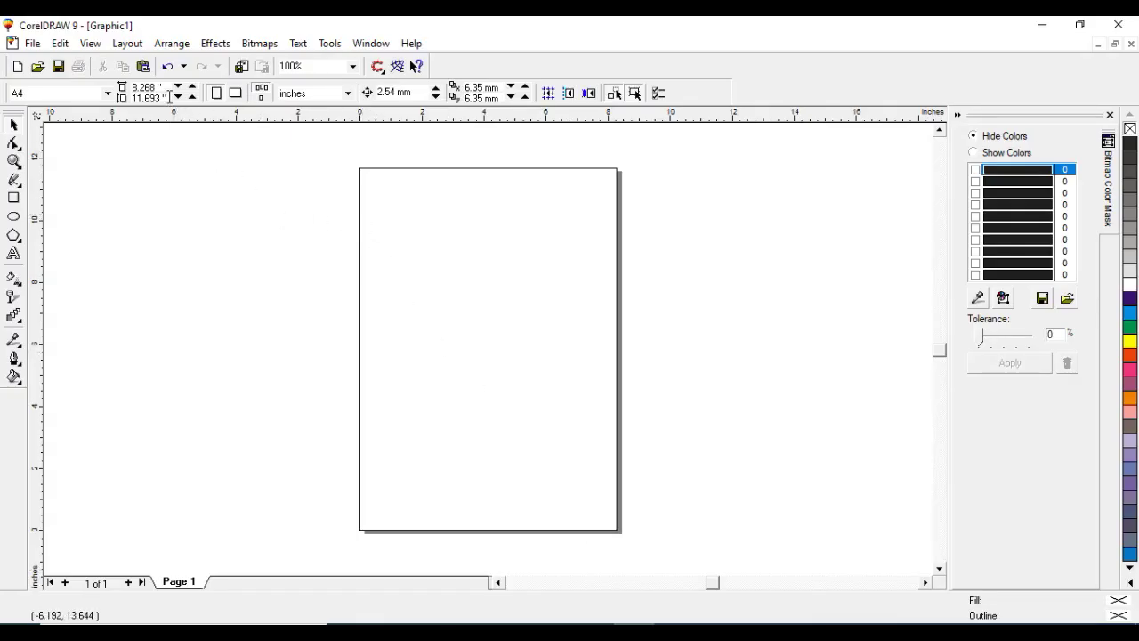
pyautogui.moveTo(166, 89); pyautogui.dragTo(132, 89)
pyautogui.write('98')
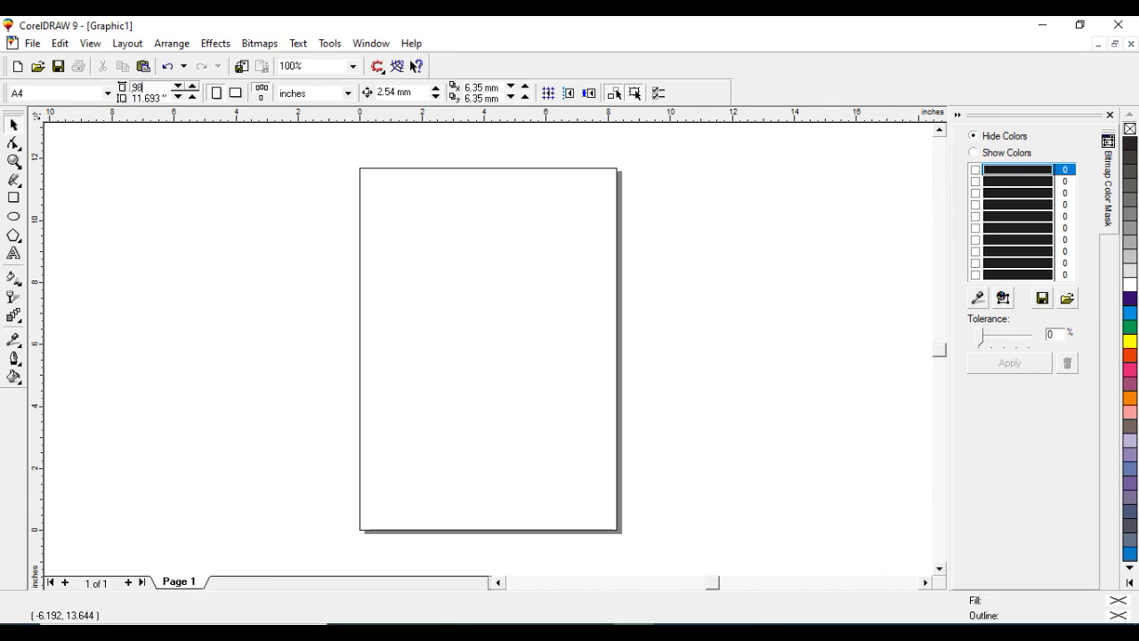
pyautogui.moveTo(167, 98); pyautogui.dragTo(129, 99)
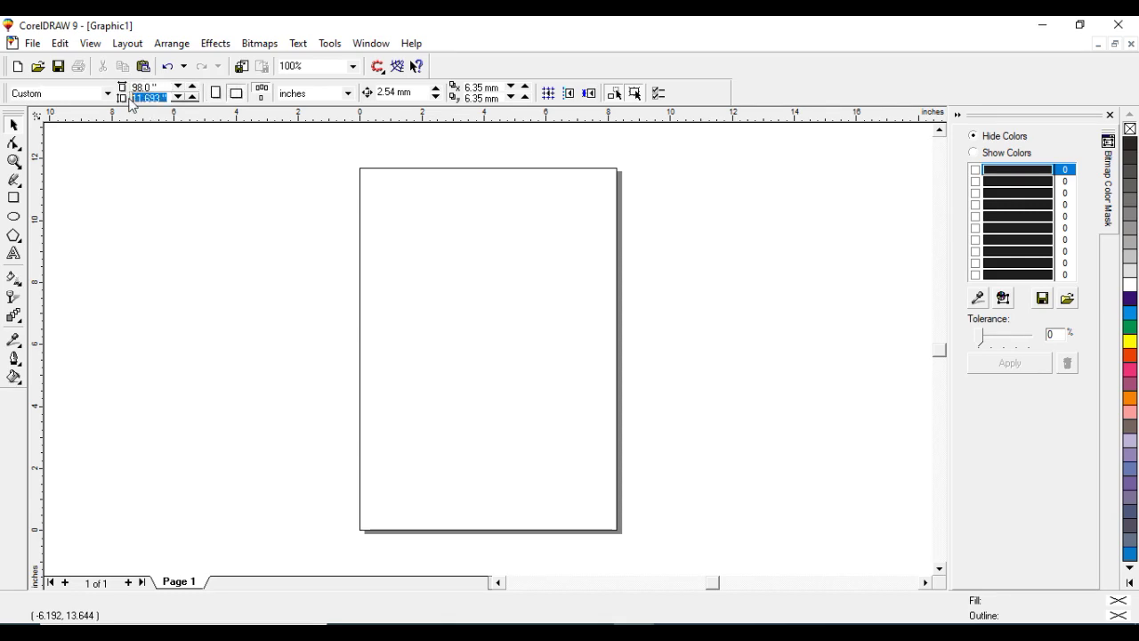
pyautogui.write('98')
pyautogui.press('Return')
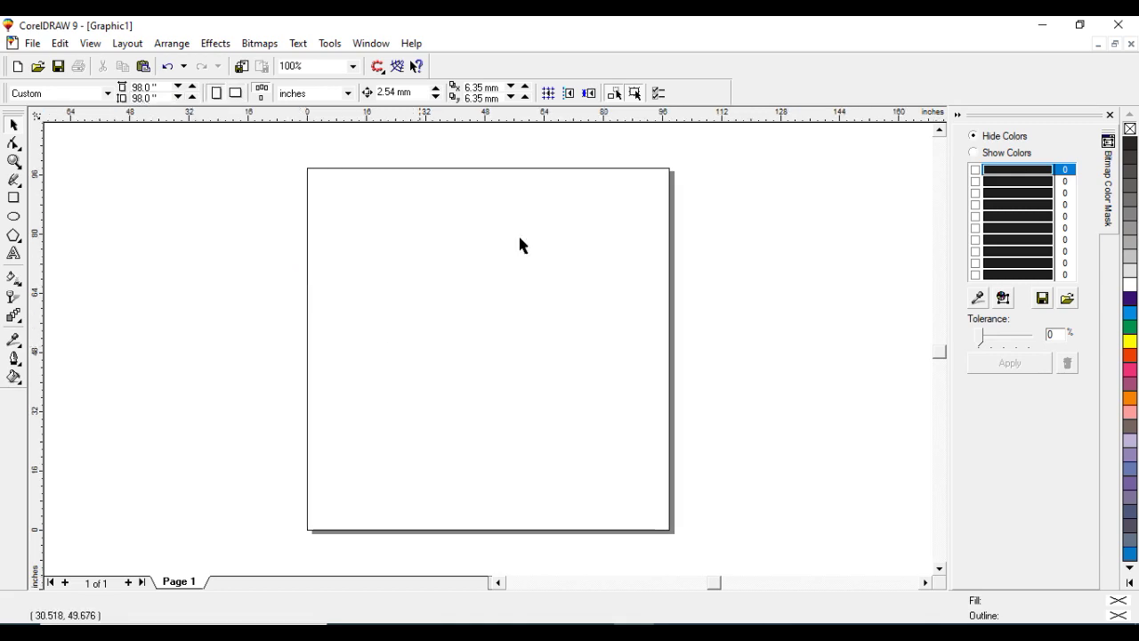
# Place the circular logo picture from the channel's picture folder on the page and delete it again
pyautogui.click(1042, 25)
pyautogui.click(1046, 26)
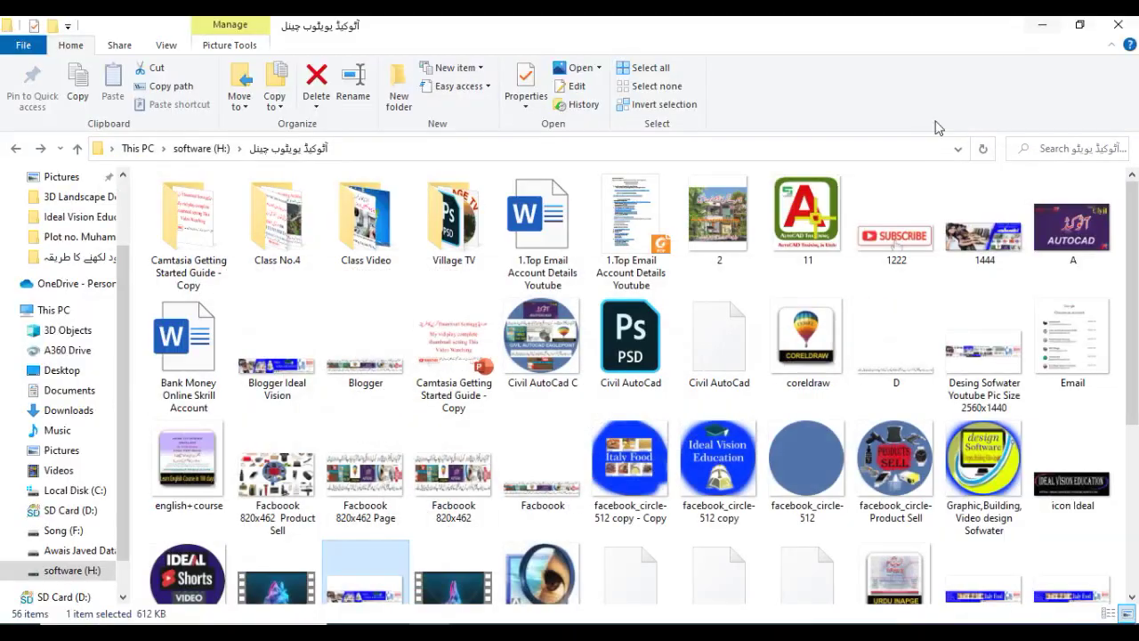
pyautogui.click(793, 479)
pyautogui.moveTo(792, 478); pyautogui.dragTo(504, 413)
pyautogui.click(697, 359)
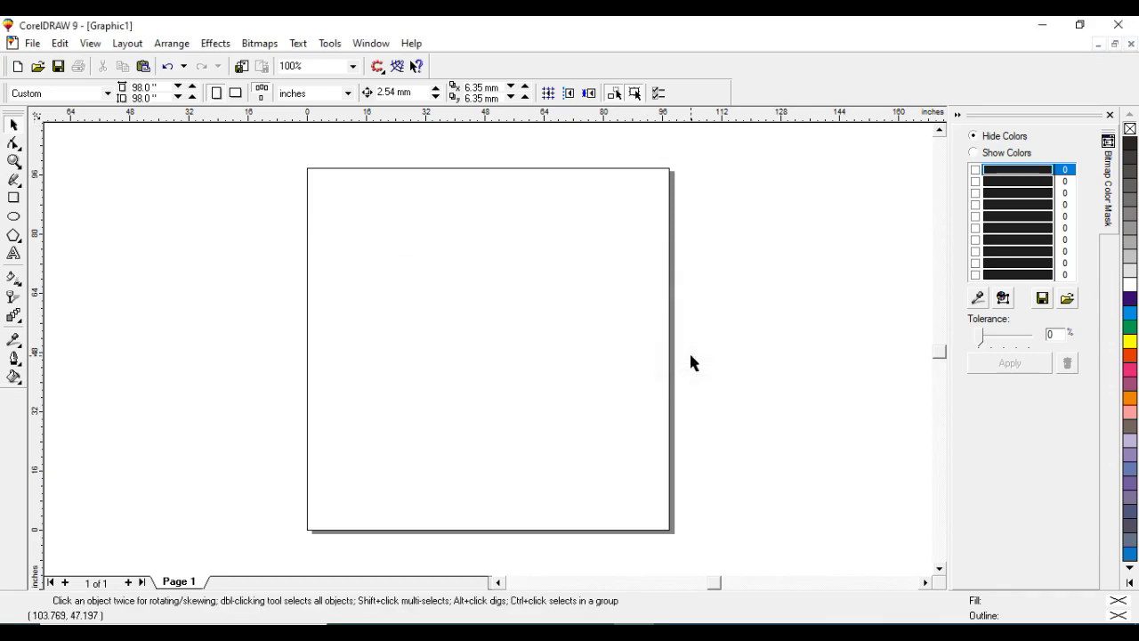
pyautogui.click(1042, 26)
pyautogui.moveTo(854, 142); pyautogui.dragTo(447, 351)
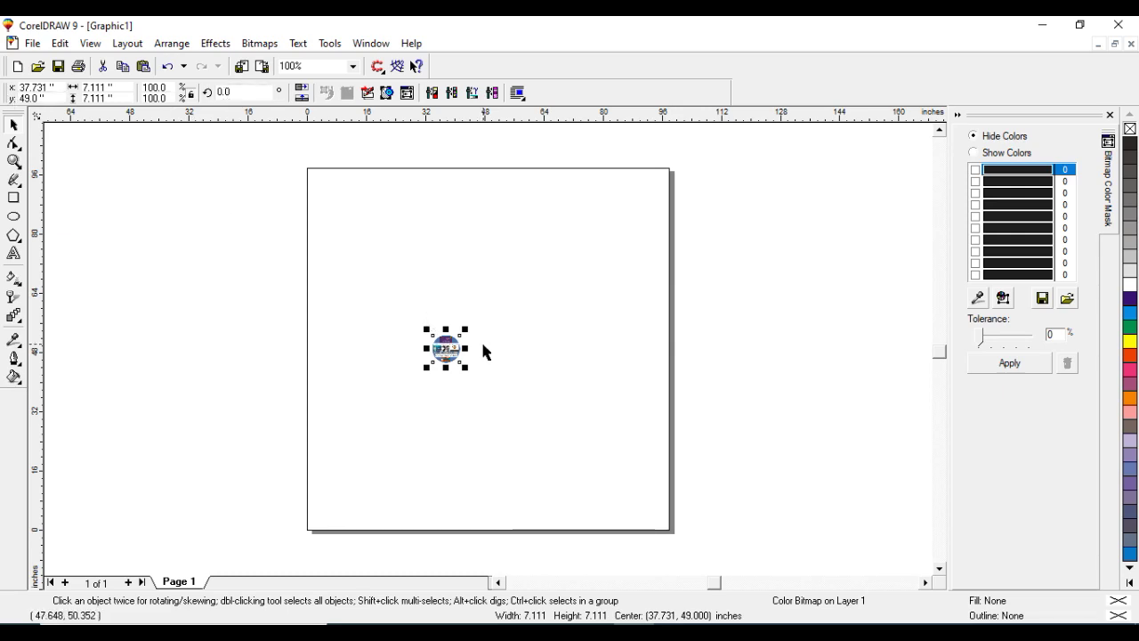
pyautogui.press('Delete')
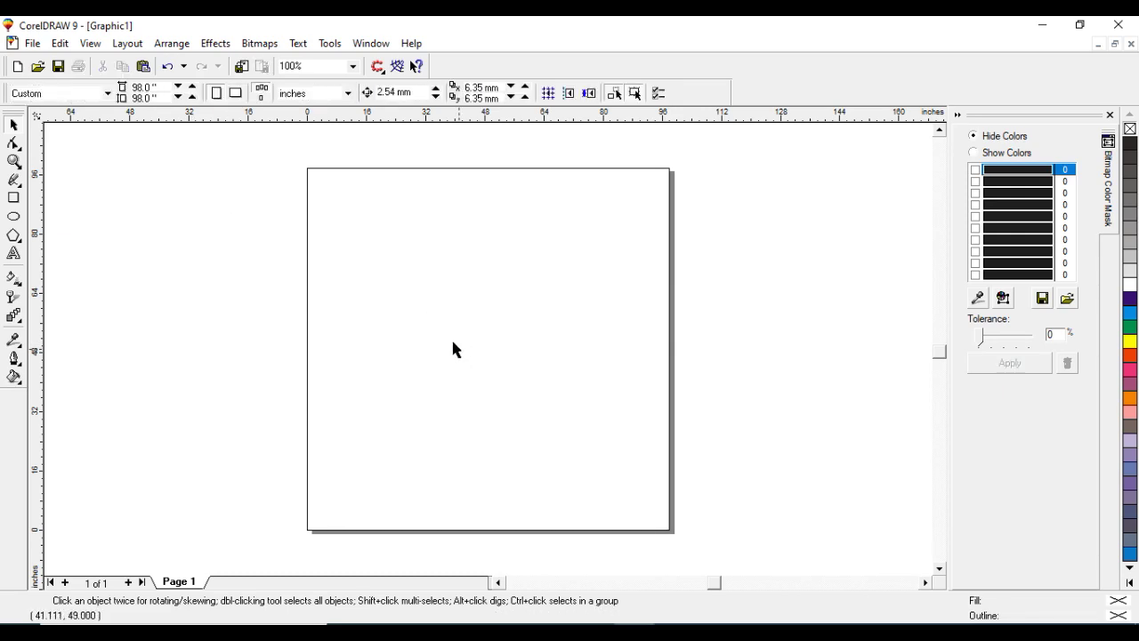
# Change the page units to millimetres and set the page width to 98 mm
pyautogui.click(349, 97)
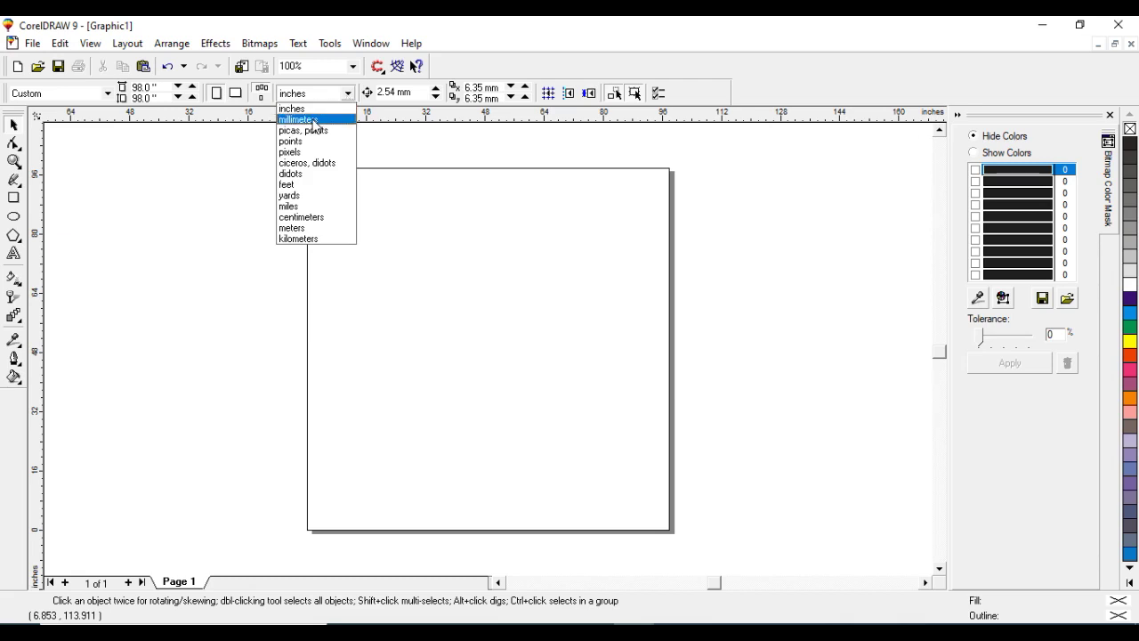
pyautogui.click(331, 119)
pyautogui.click(166, 88)
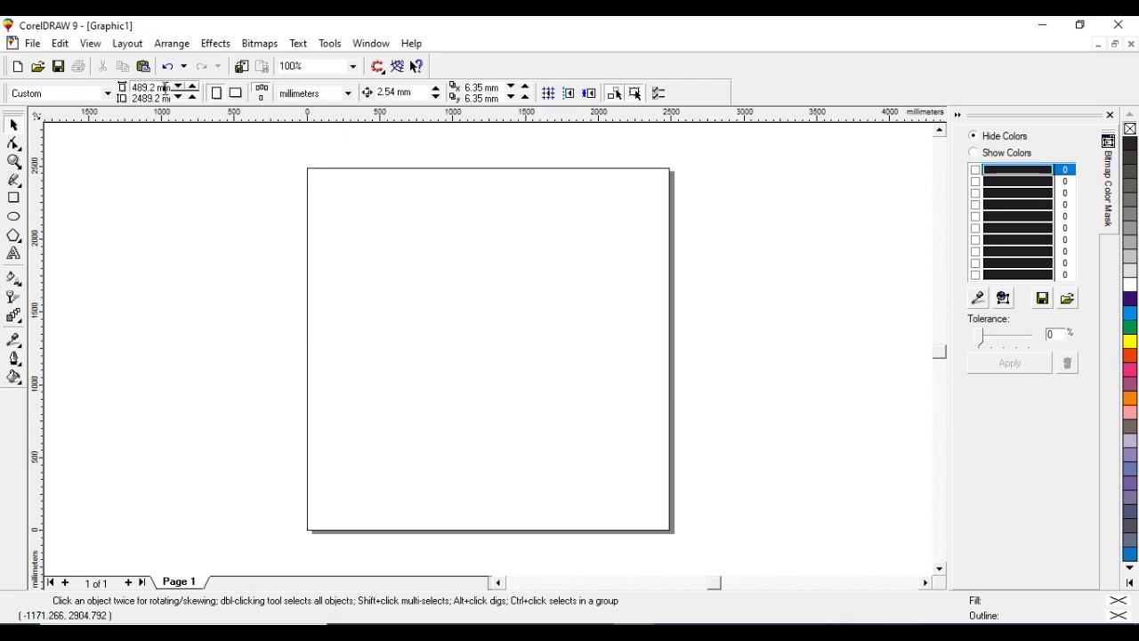
pyautogui.moveTo(169, 87); pyautogui.dragTo(132, 88)
pyautogui.write('98')
# Try to set the page height to 98 mm
pyautogui.click(157, 98)
pyautogui.moveTo(169, 98); pyautogui.dragTo(133, 98)
pyautogui.write('98')
pyautogui.press('Return')
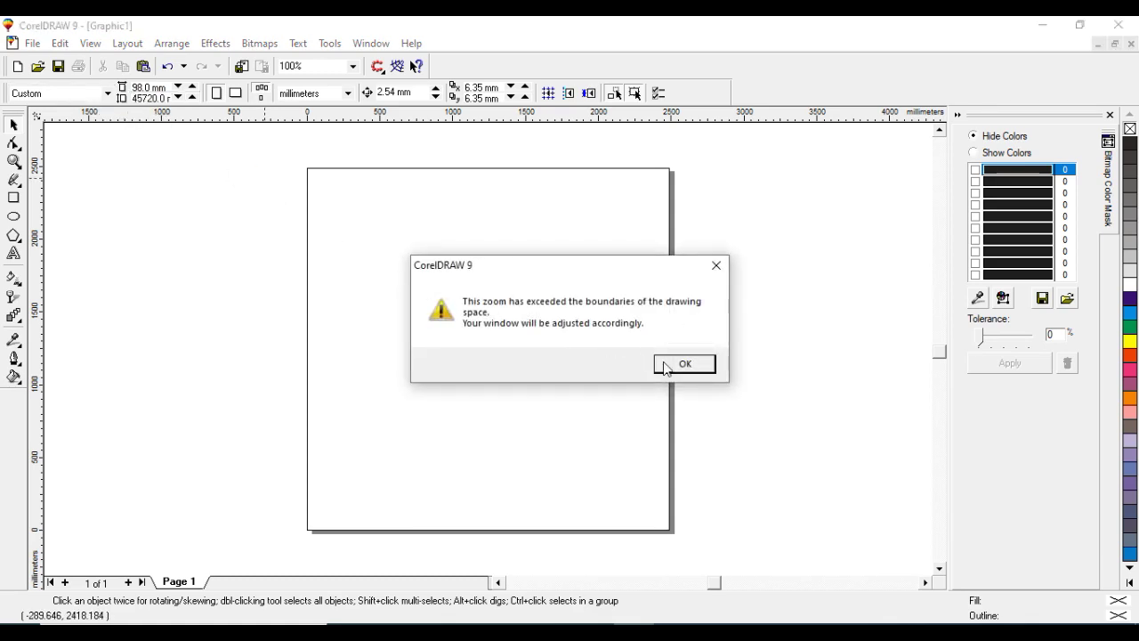
pyautogui.click(677, 364)
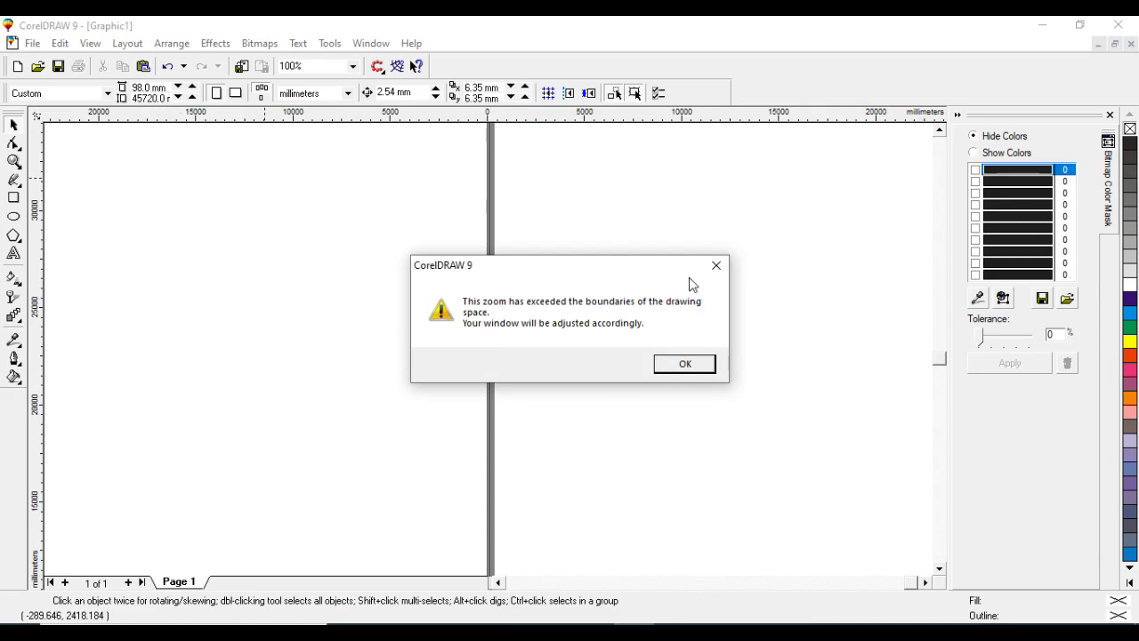
pyautogui.click(717, 267)
pyautogui.click(632, 366)
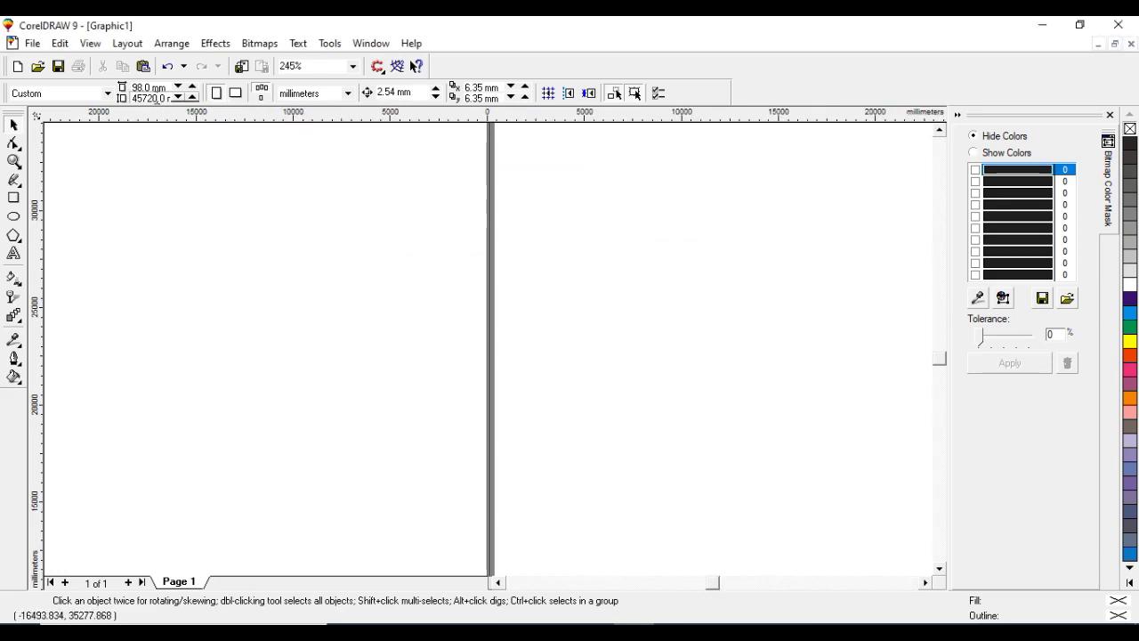
# Set the page height to 98 mm
pyautogui.click(136, 98)
pyautogui.write('98')
pyautogui.press('Return')
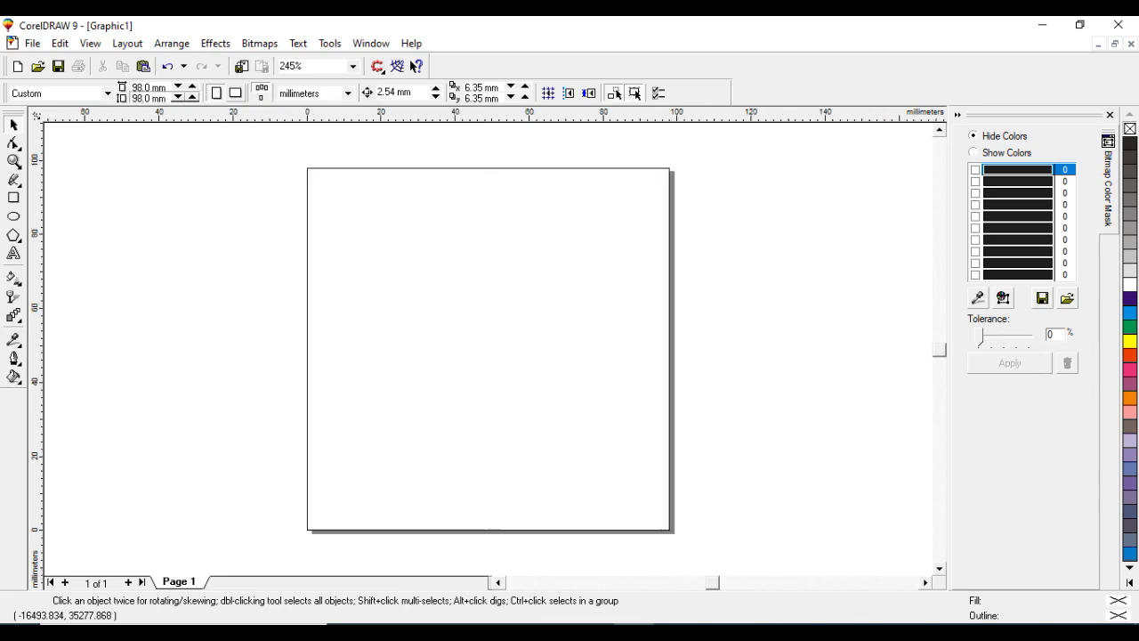
# Place the circular Civil AutoCAD Eaglepoint logo picture from the picture folder on the 98 mm page
pyautogui.click(1046, 25)
pyautogui.moveTo(859, 120); pyautogui.dragTo(510, 356)
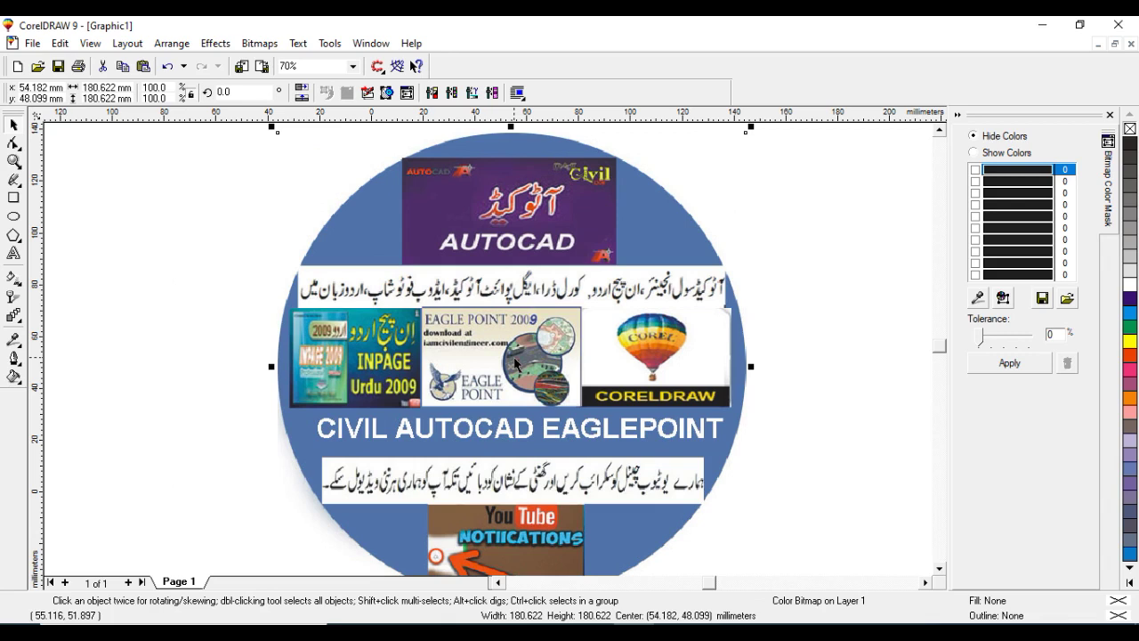
pyautogui.scroll(-1, 515, 362)
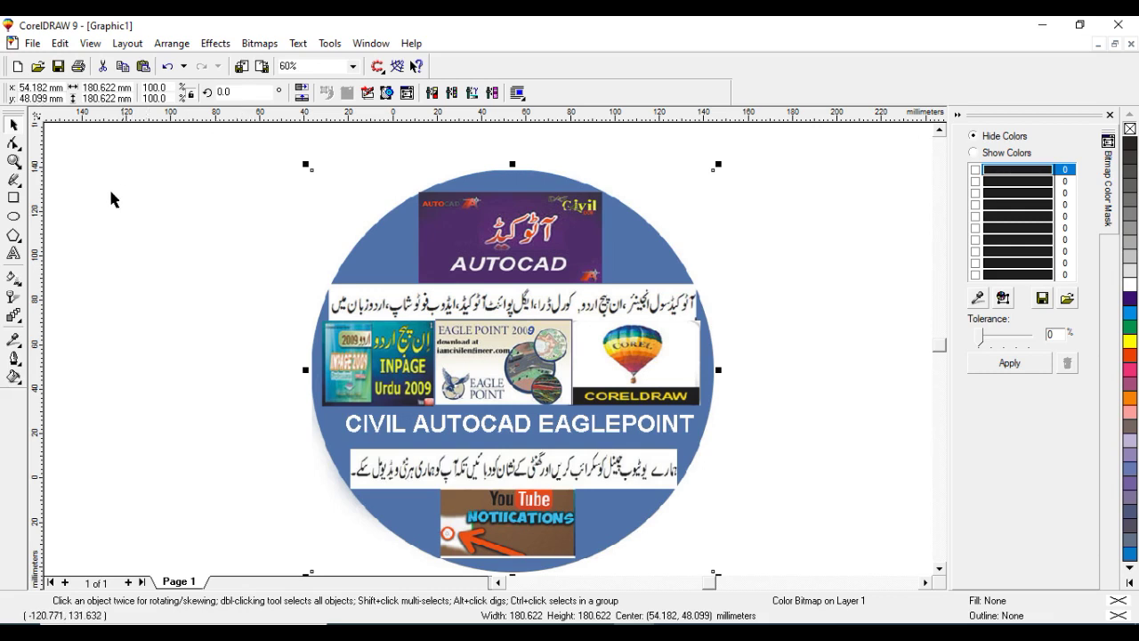
# Draw an ellipse over the circular logo and stretch it to about 178 × 179 mm to match the logo's outline
pyautogui.click(13, 220)
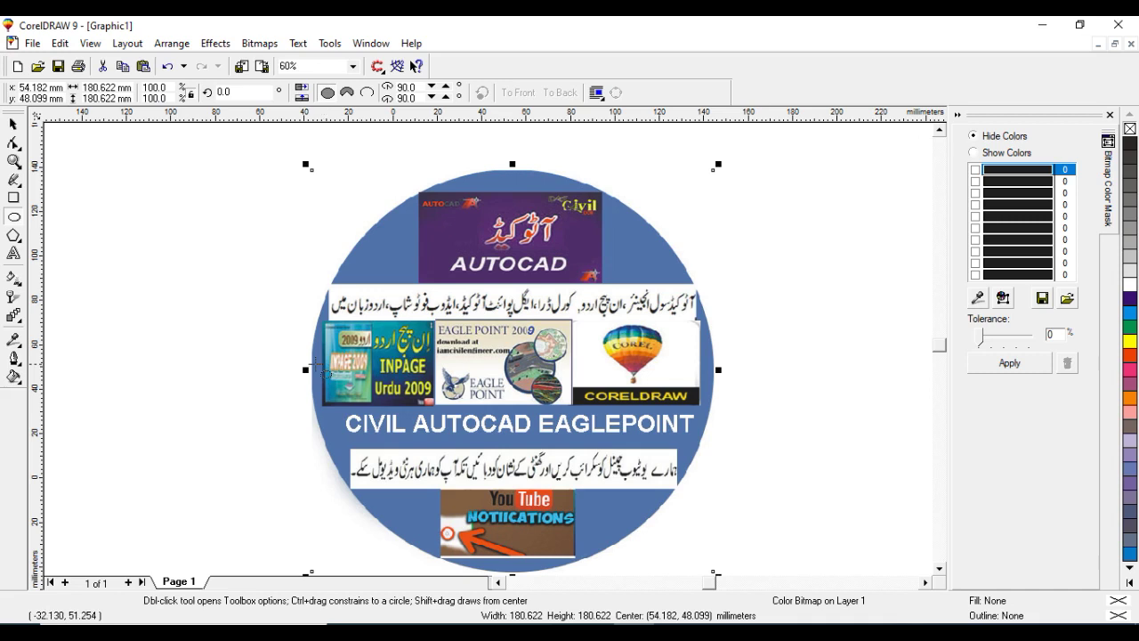
pyautogui.moveTo(317, 366)
pyautogui.mouseDown()
pyautogui.moveTo(482, 256)
pyautogui.moveTo(702, 198)
pyautogui.moveTo(699, 163)
pyautogui.mouseUp()
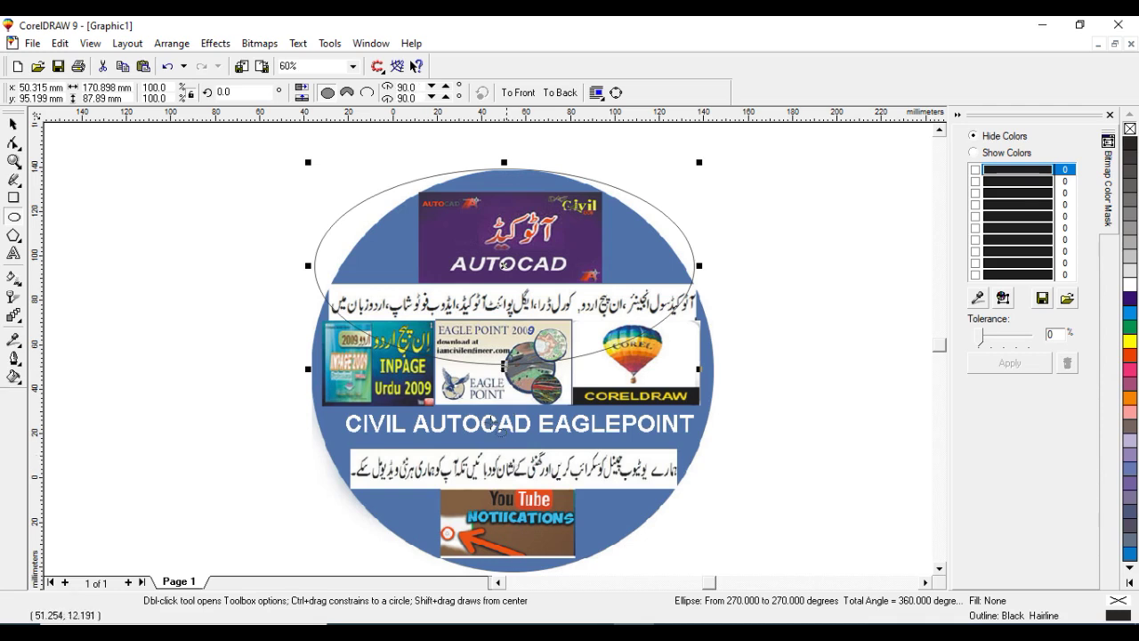
pyautogui.click(11, 128)
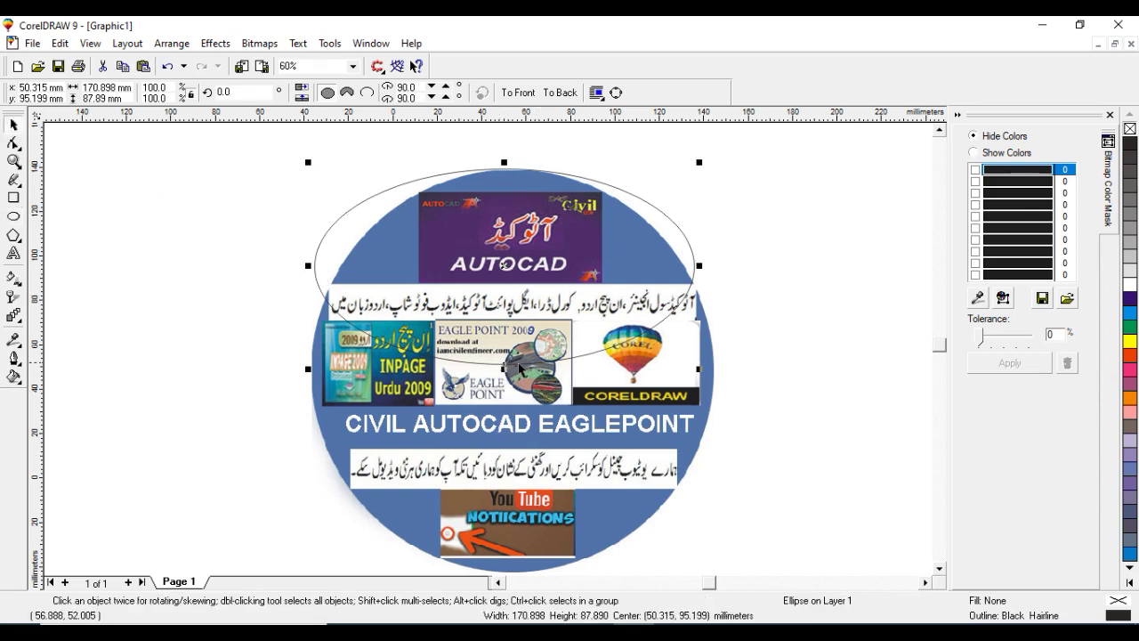
pyautogui.moveTo(503, 367); pyautogui.dragTo(520, 478)
pyautogui.scroll(1, 500, 435)
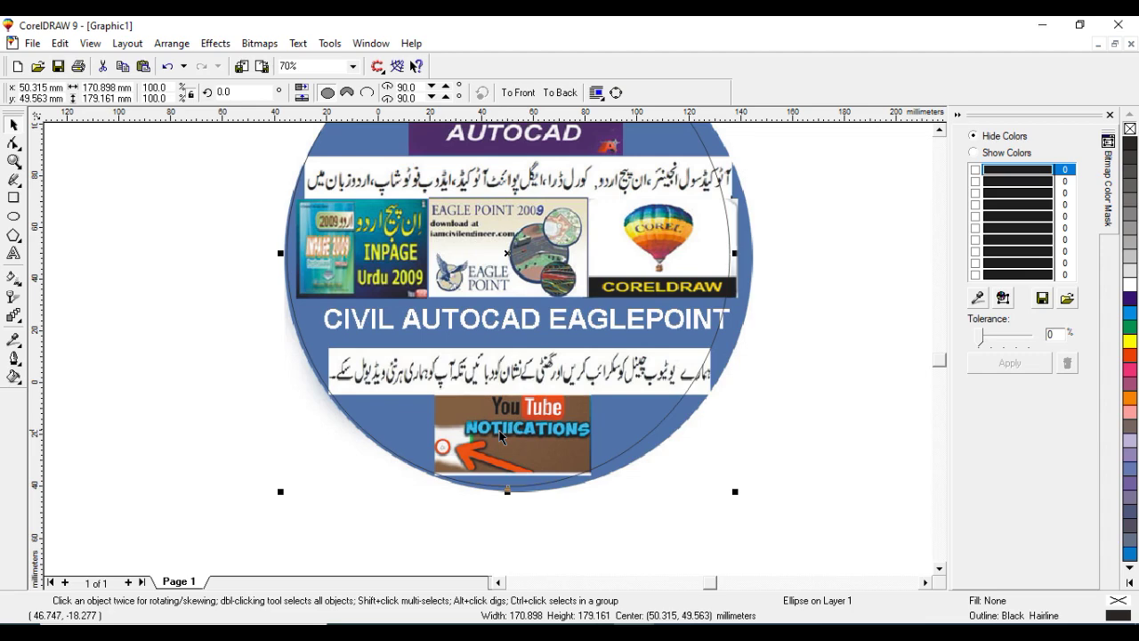
pyautogui.scroll(-1, 500, 434)
pyautogui.moveTo(704, 285); pyautogui.dragTo(721, 285)
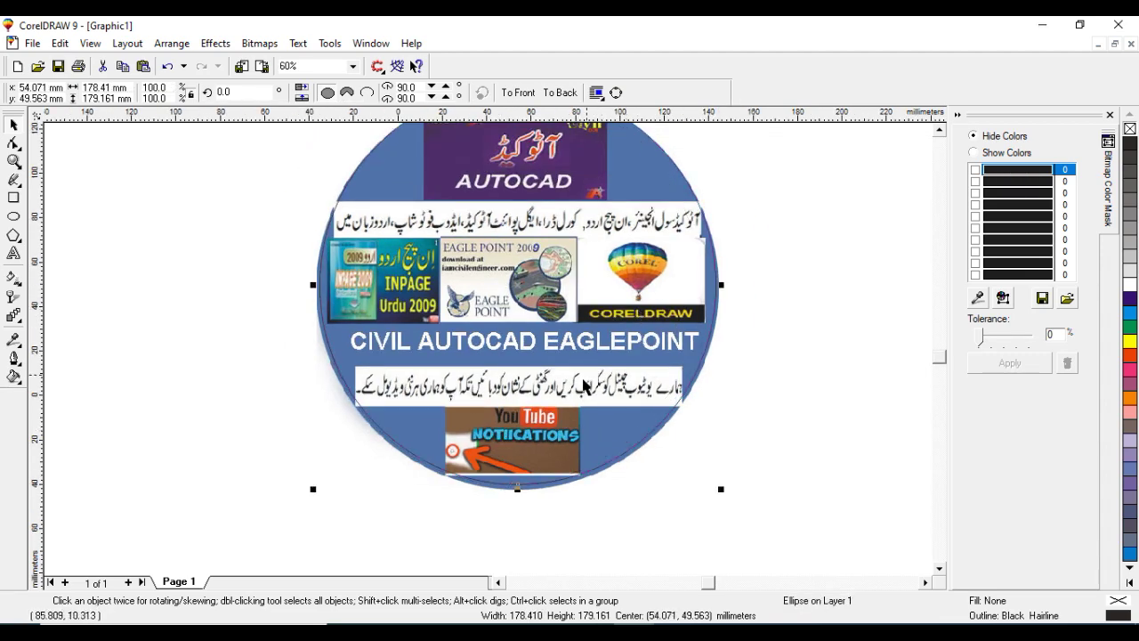
# Check the banner image requirements in YouTube Studio, and copy the "Desing Sofwater Youtube Pic Size 2560x1440" image from the picture folder
pyautogui.scroll(-1, 585, 385)
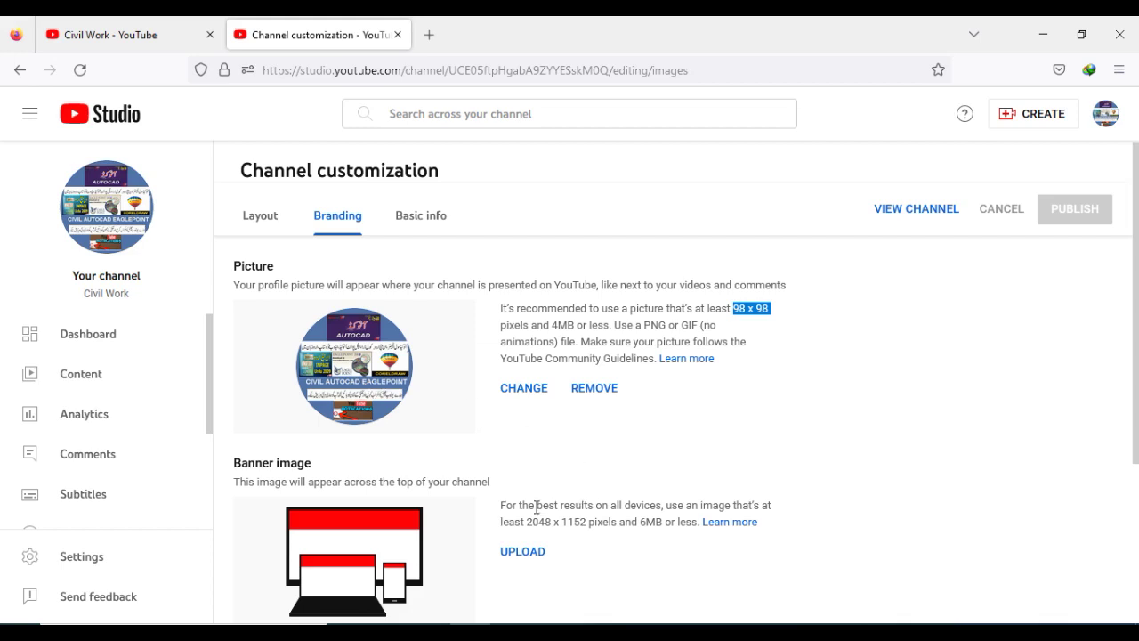
pyautogui.scroll(-3, 504, 467)
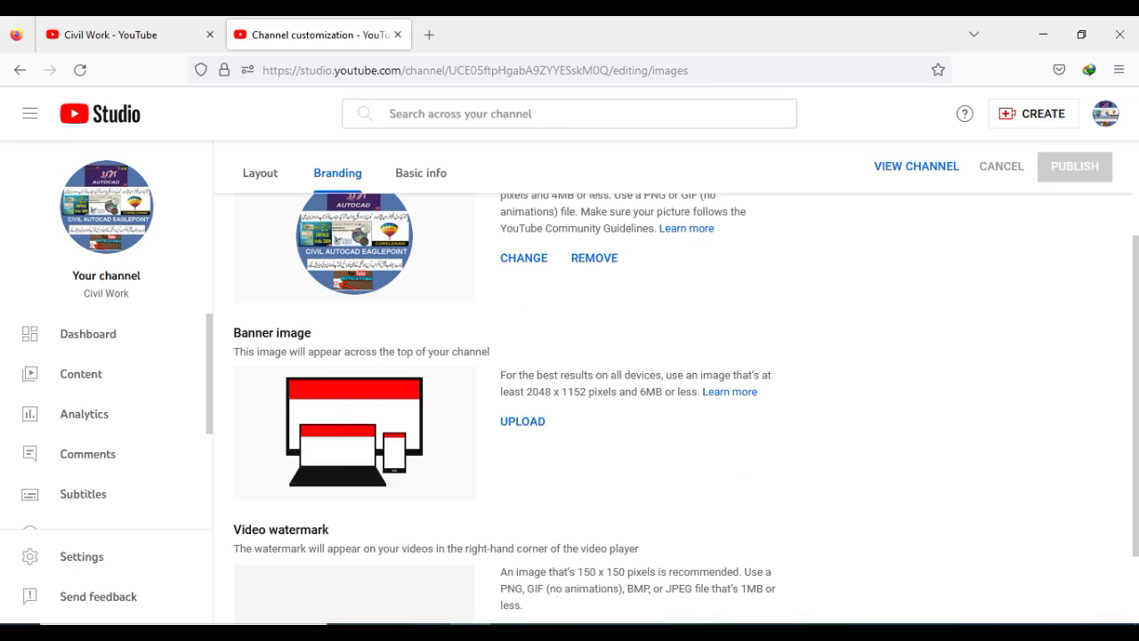
pyautogui.hotkey('alt', 'Tab')
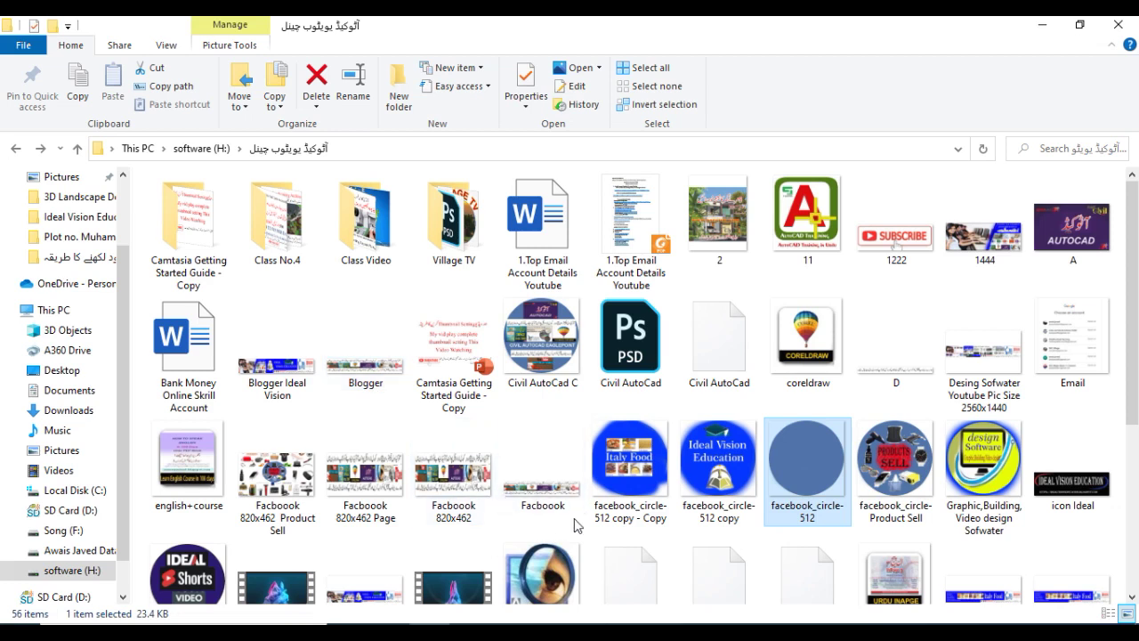
pyautogui.click(964, 352)
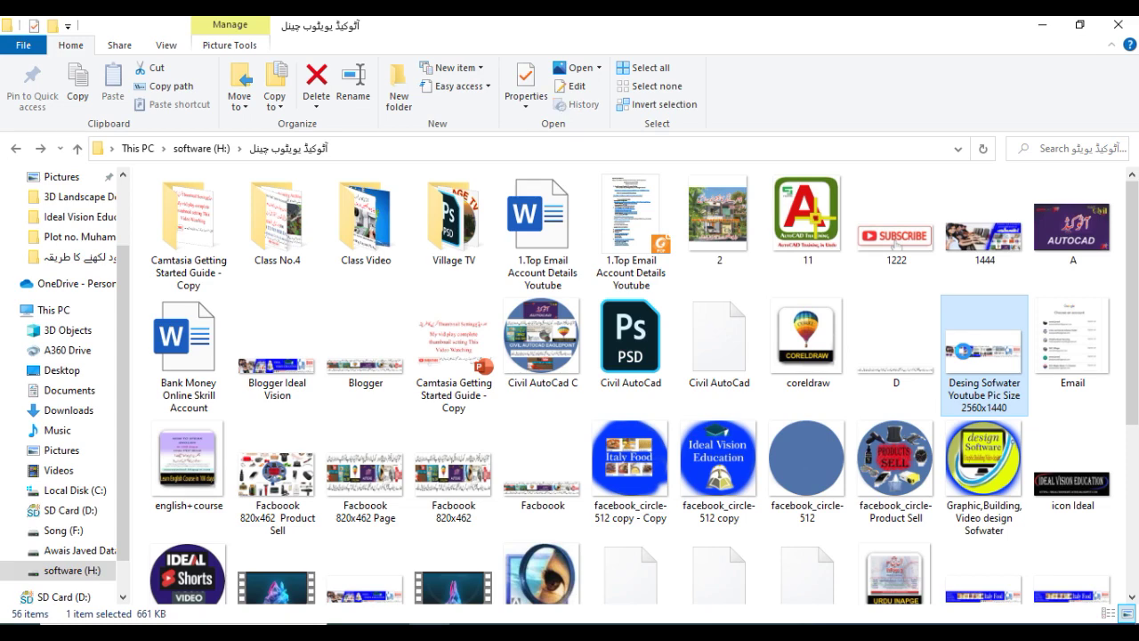
pyautogui.rightClick(963, 354)
pyautogui.click(890, 587)
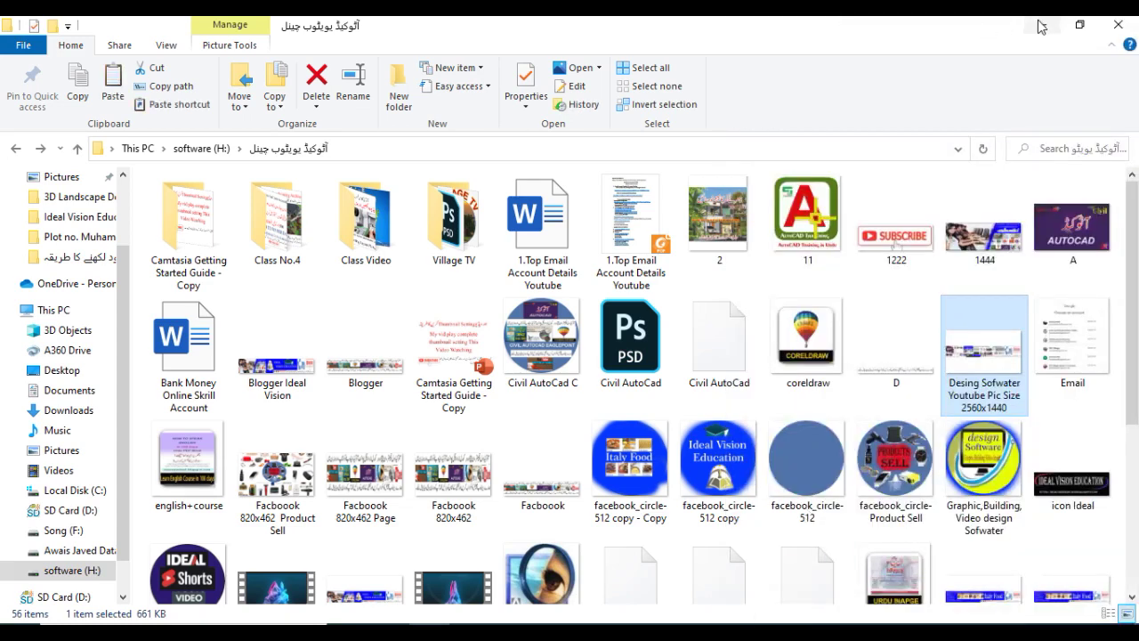
# Paste the copied "Desing Sofwater Youtube Pic Size 2560x1440" image onto the desktop
pyautogui.click(1035, 27)
pyautogui.click(1039, 25)
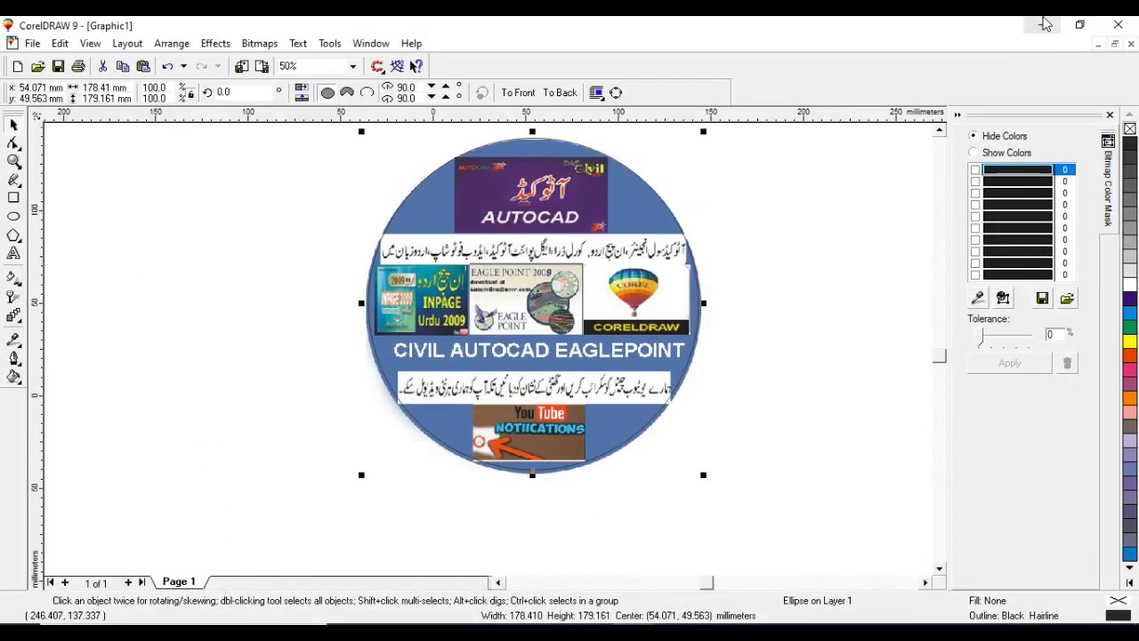
pyautogui.click(1043, 25)
pyautogui.rightClick(741, 257)
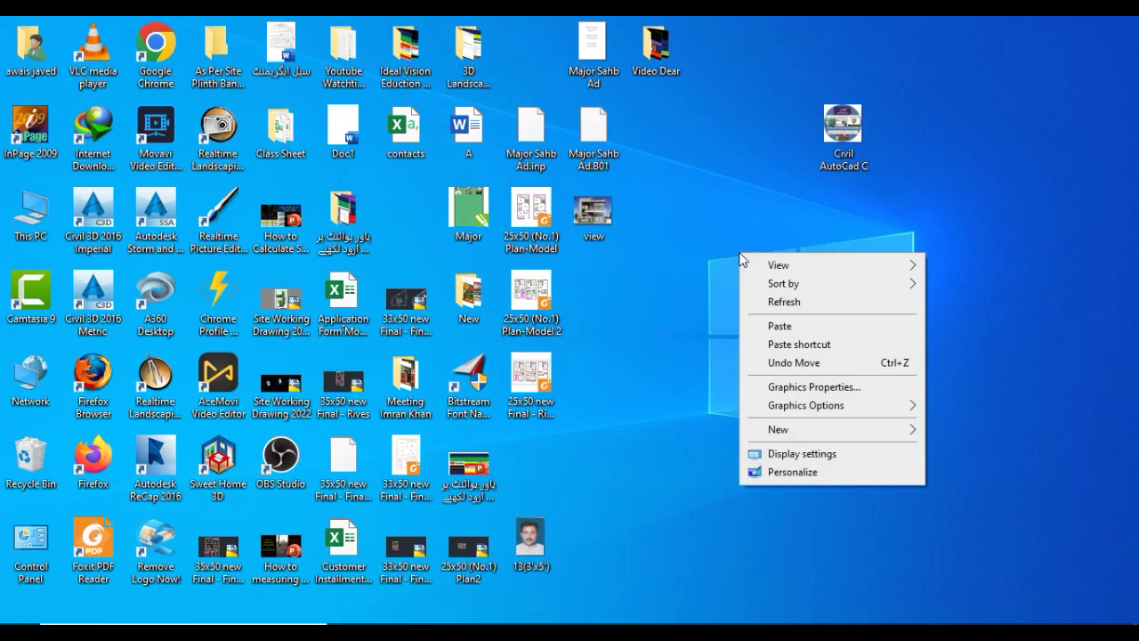
pyautogui.click(774, 326)
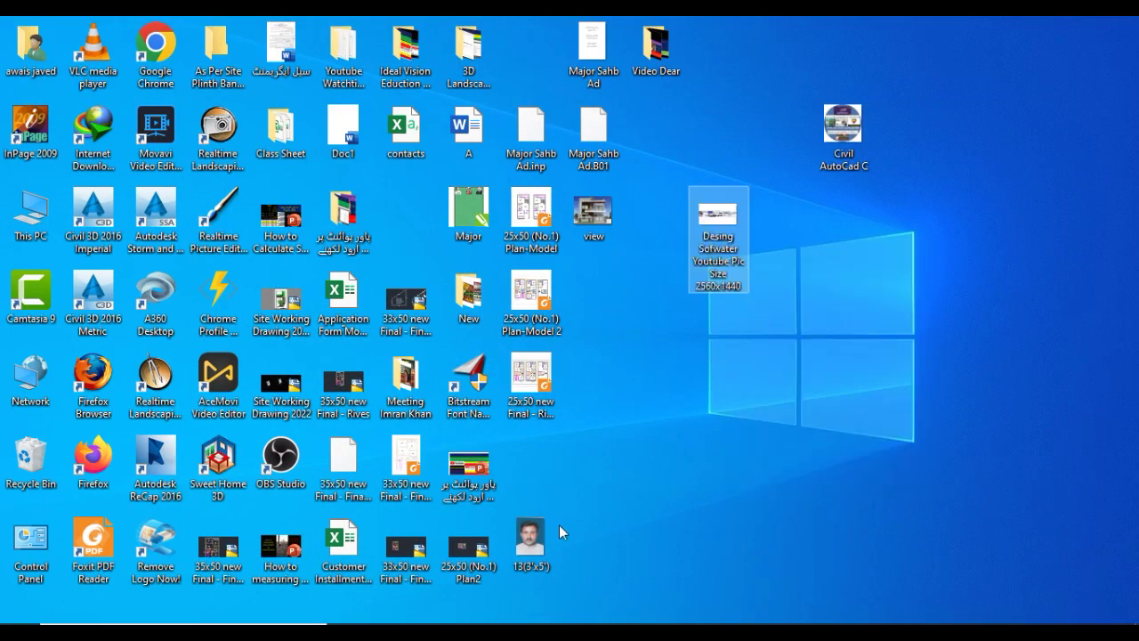
# Switch to YouTube Studio and upload "Desing Sofwater Youtube Pic Size 2560x1440" from the desktop as the banner image, accepting the default crop
pyautogui.click(473, 634)
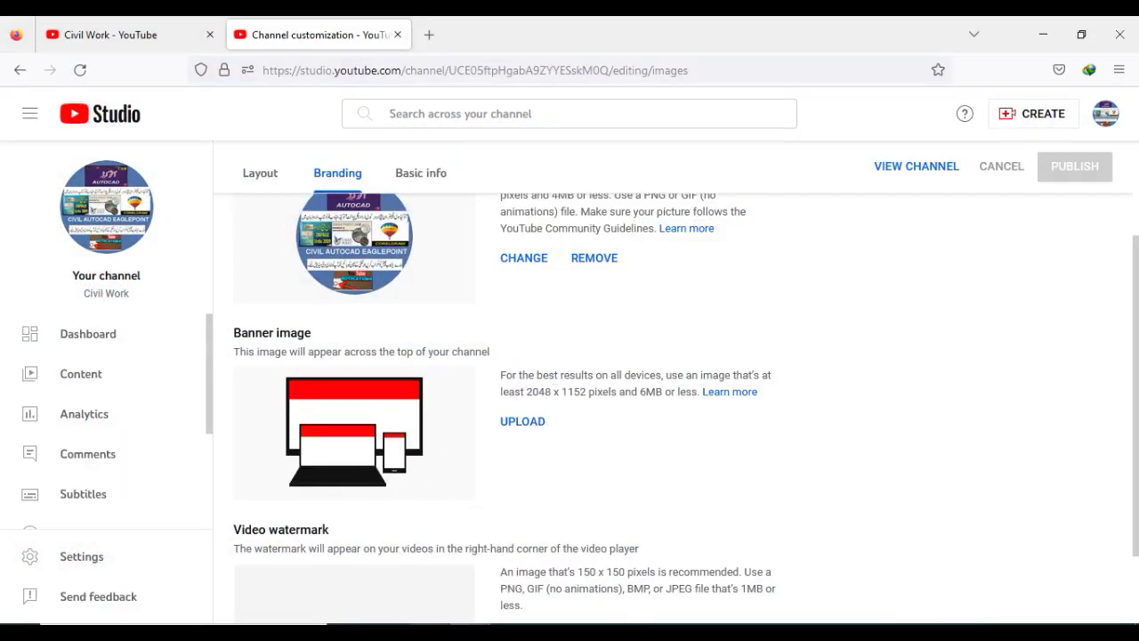
pyautogui.hotkey('alt', 'Tab')
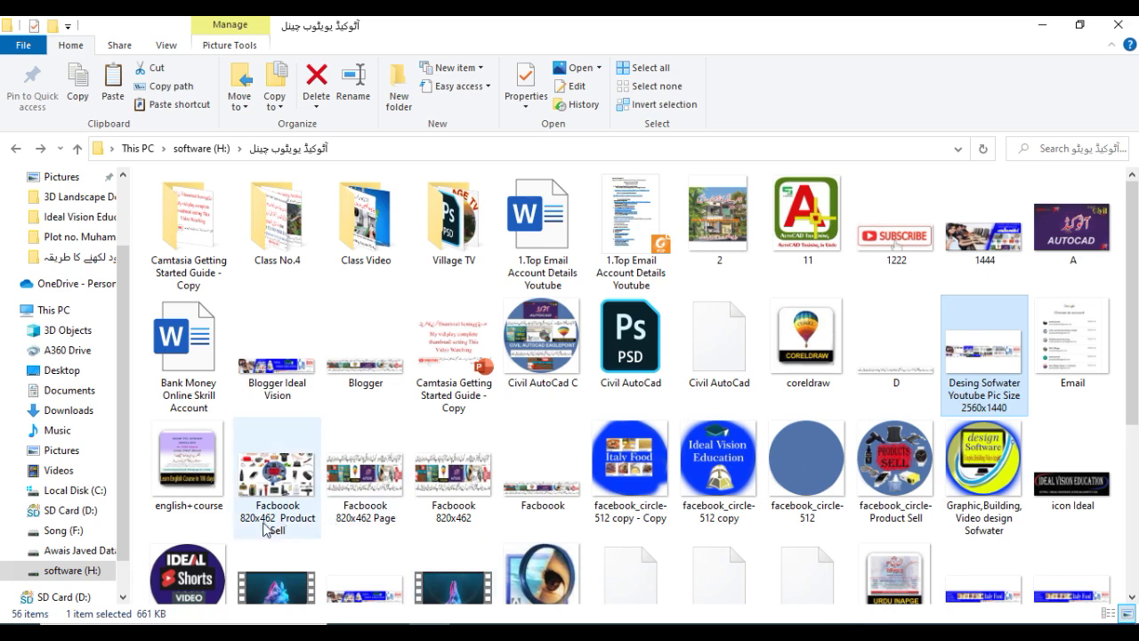
pyautogui.scroll(-2, 939, 534)
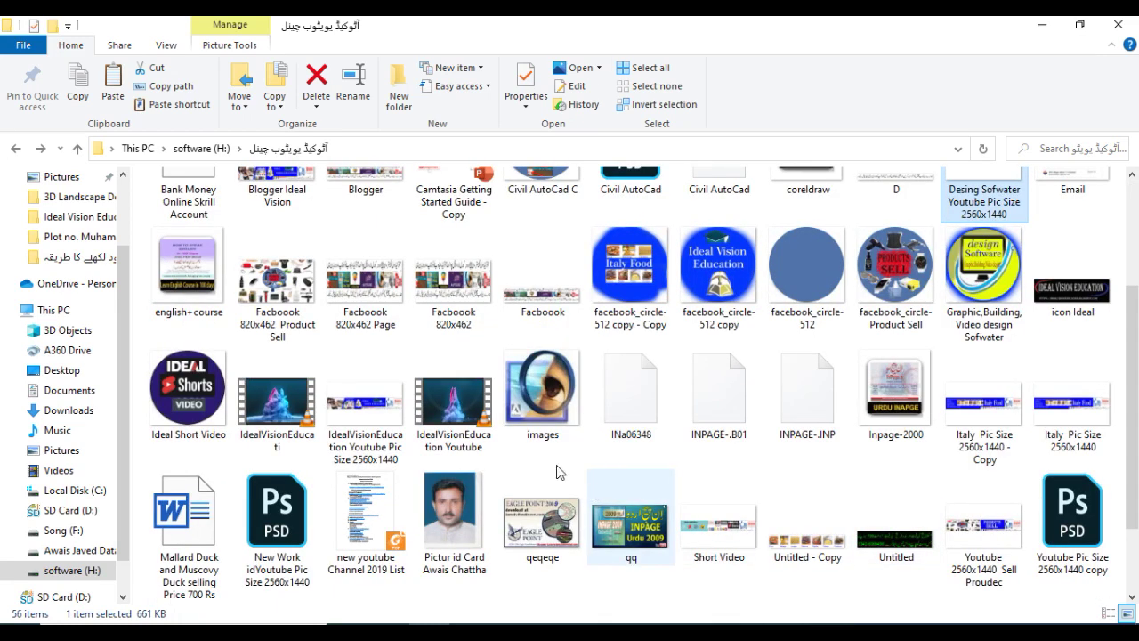
pyautogui.scroll(2, 383, 418)
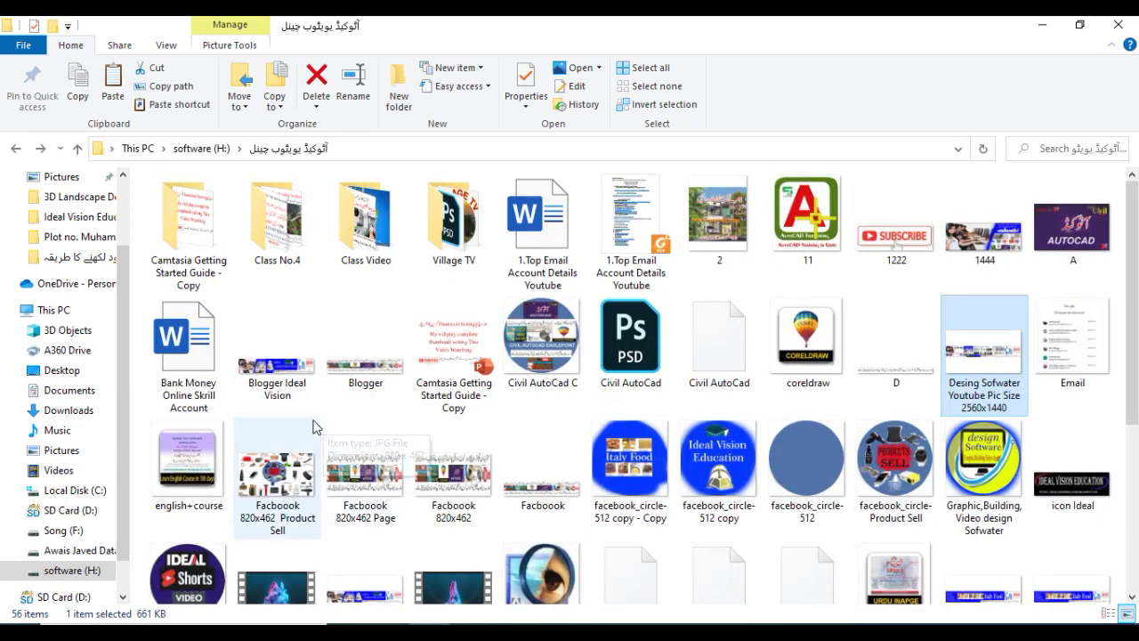
pyautogui.click(1042, 25)
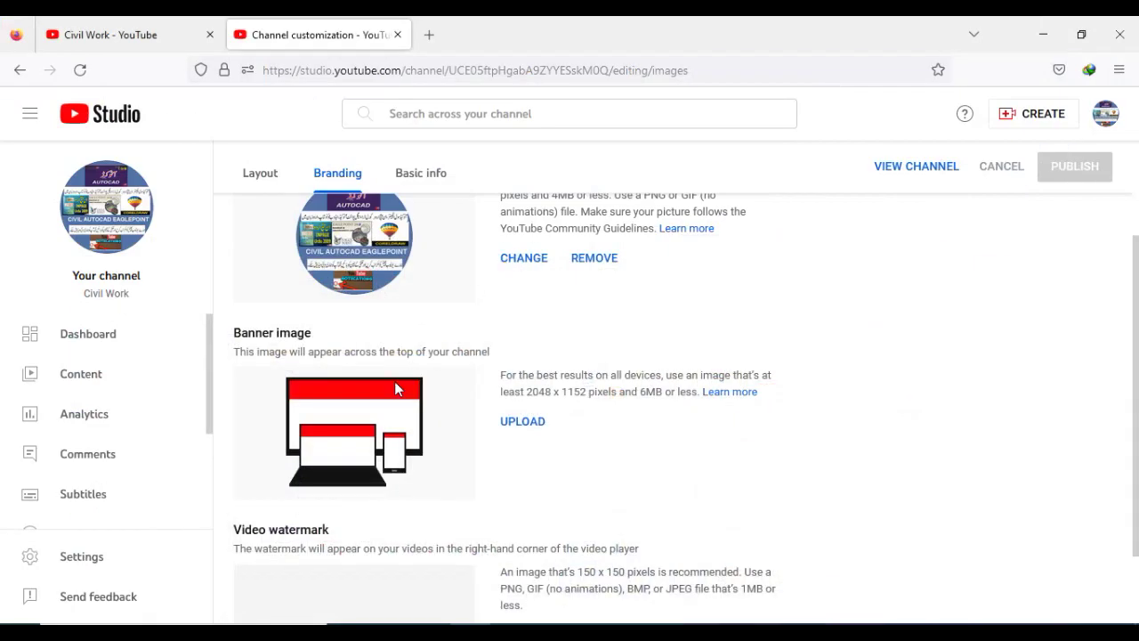
pyautogui.click(516, 422)
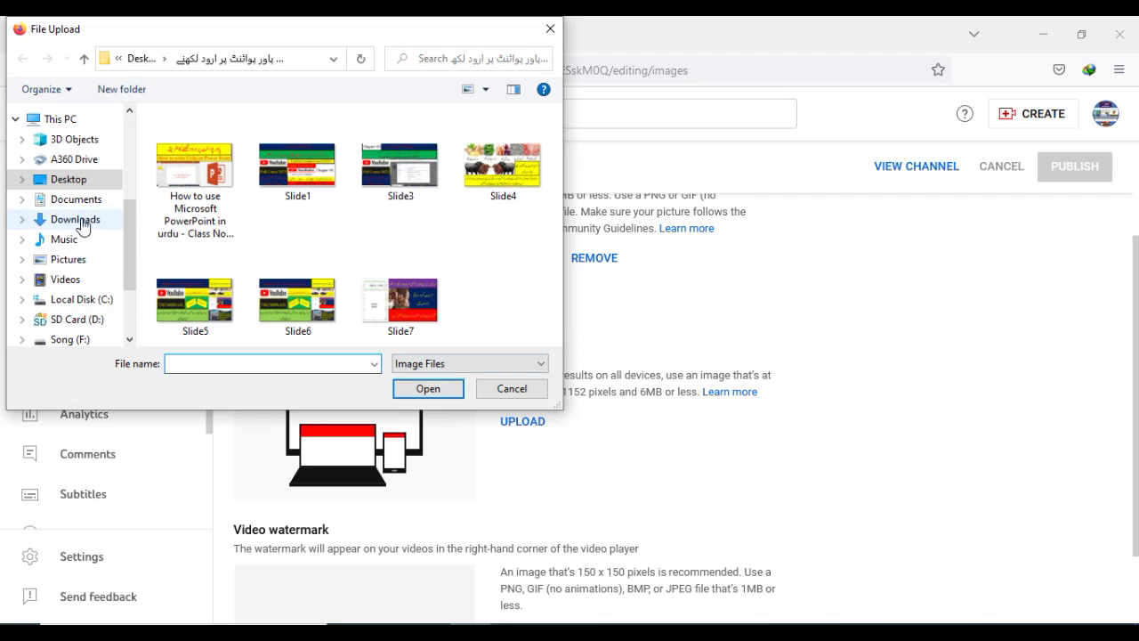
pyautogui.click(68, 180)
pyautogui.scroll(-1, 330, 293)
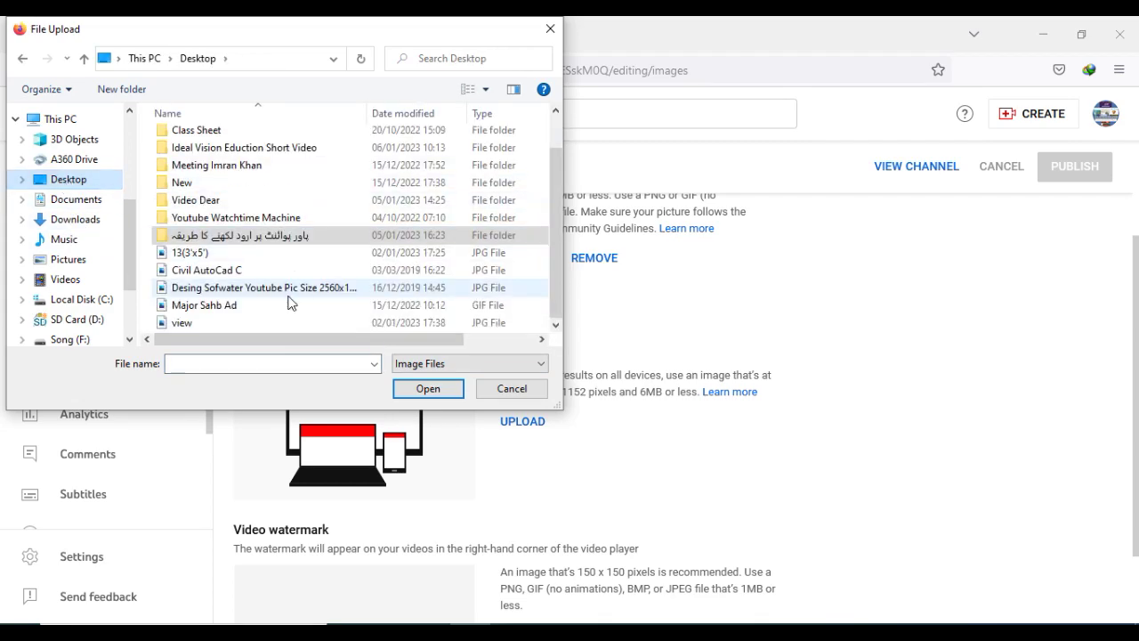
pyautogui.click(237, 290)
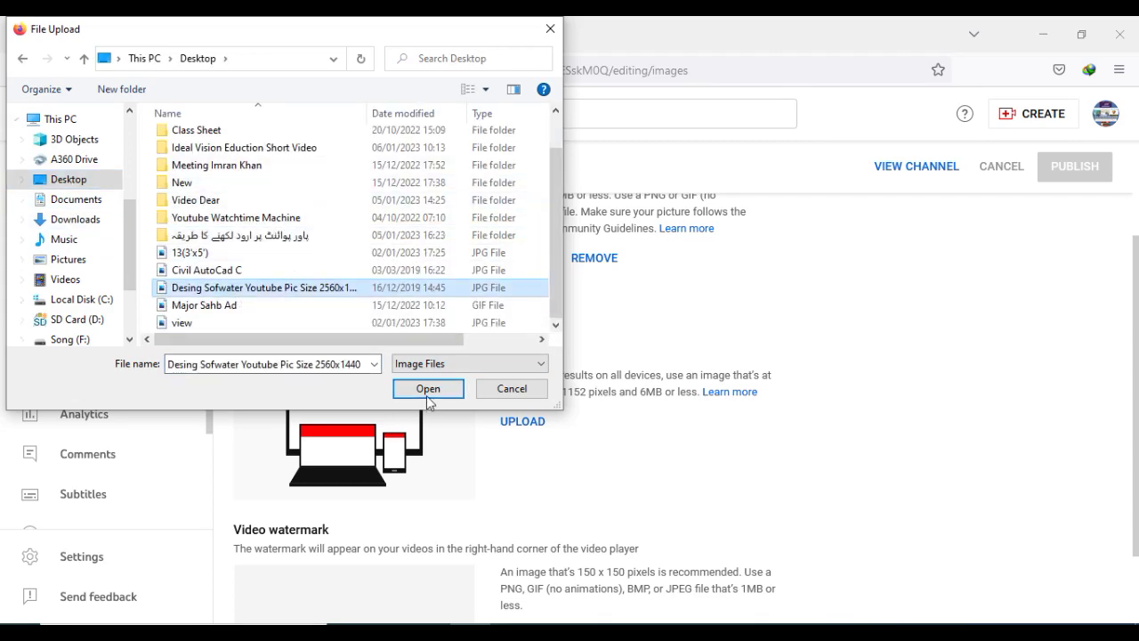
pyautogui.click(427, 389)
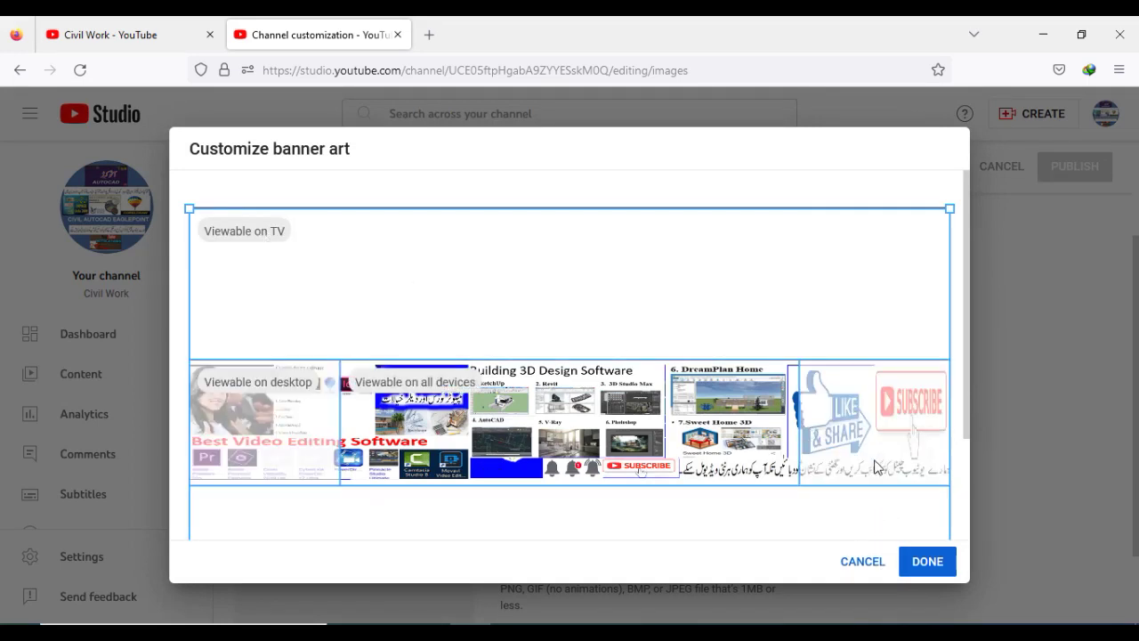
pyautogui.click(926, 562)
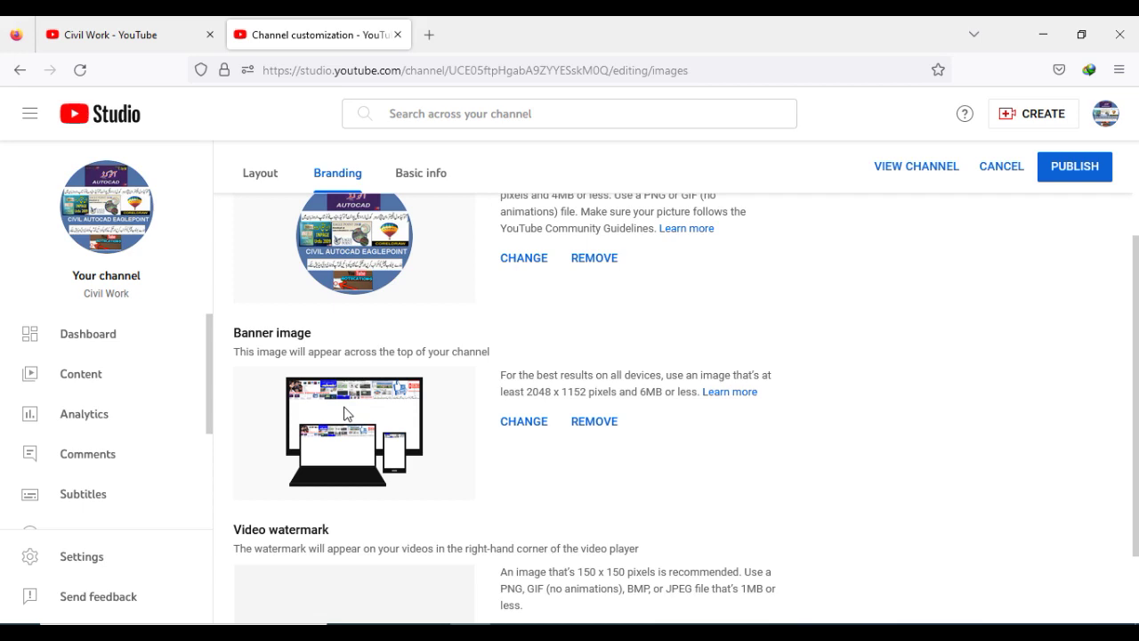
# Check the video watermark requirements, copy the "1222" subscribe image from the picture folder, and return to YouTube Studio
pyautogui.scroll(-2, 347, 413)
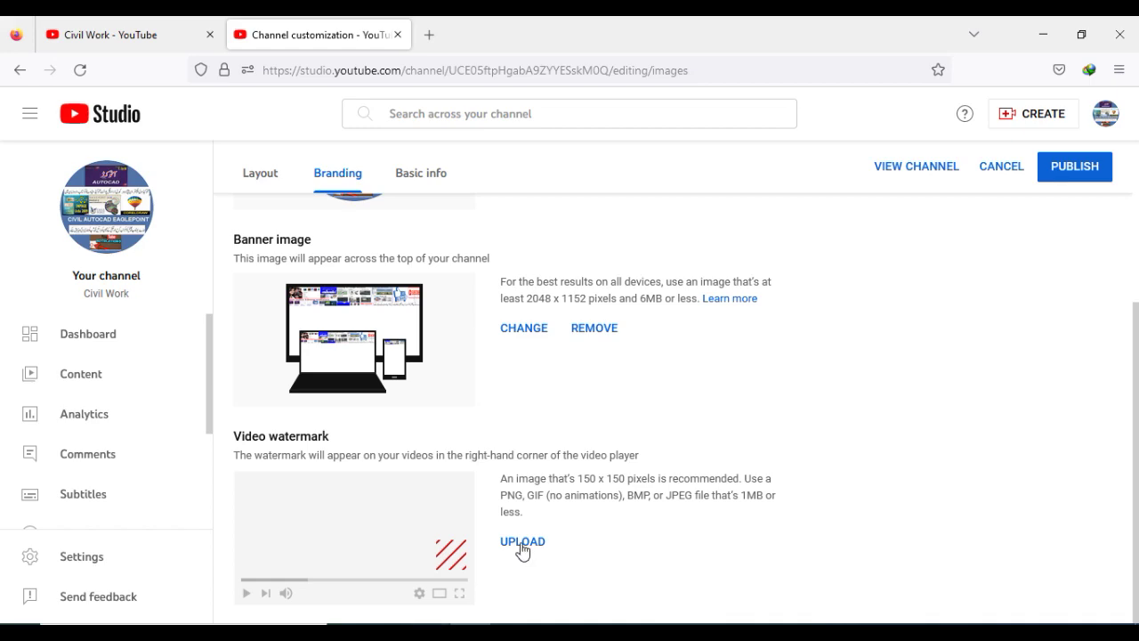
pyautogui.click(428, 631)
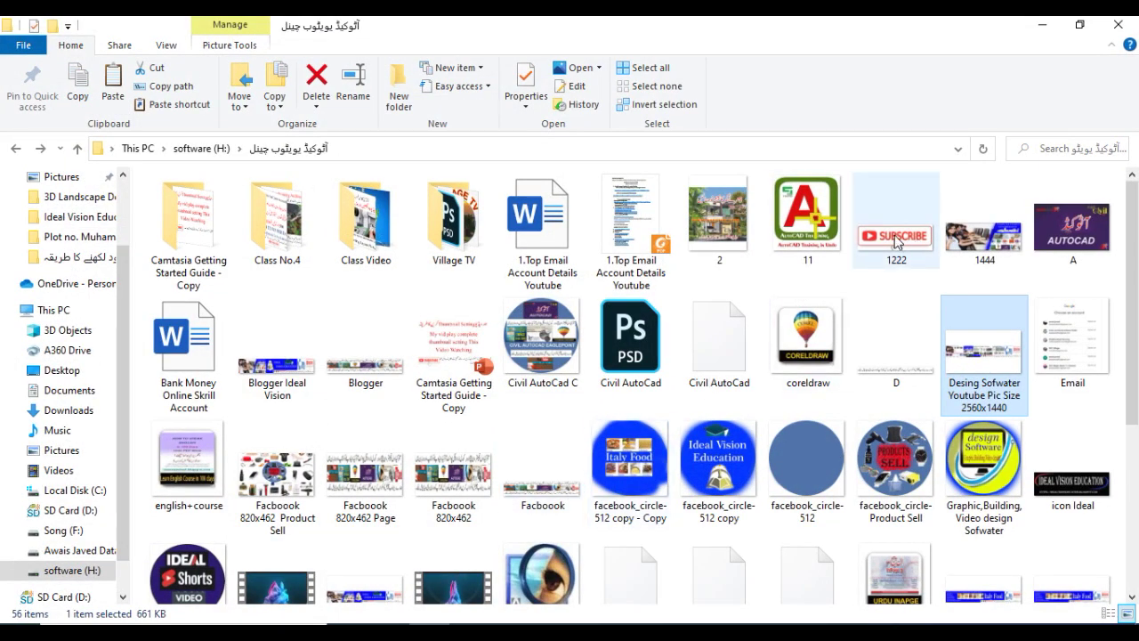
pyautogui.click(896, 242)
pyautogui.rightClick(896, 242)
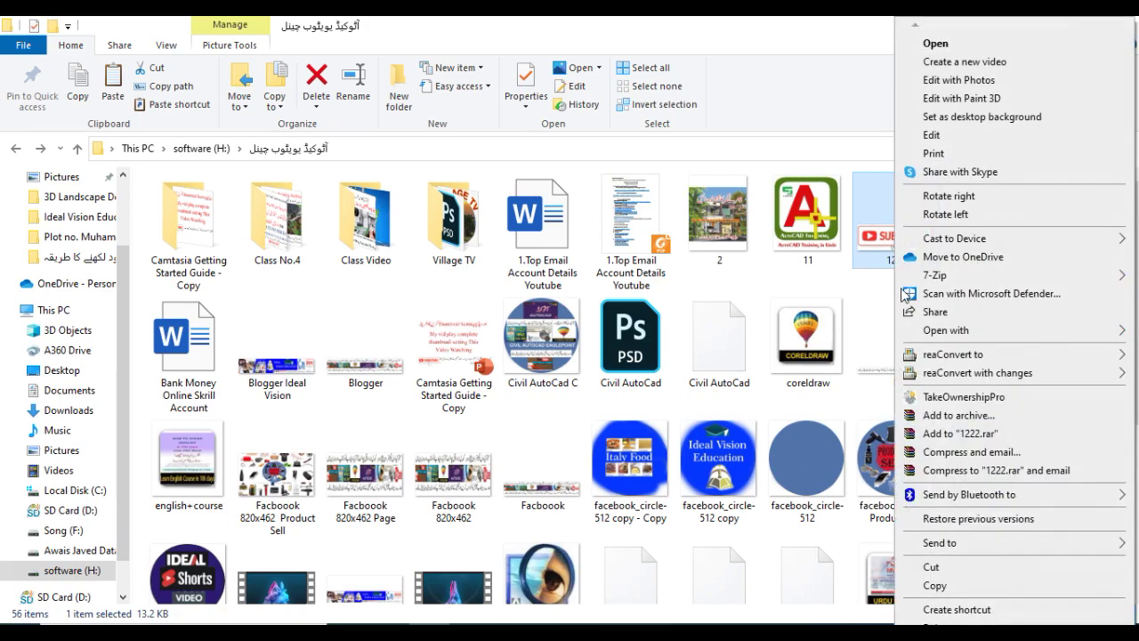
pyautogui.click(930, 582)
pyautogui.click(1041, 25)
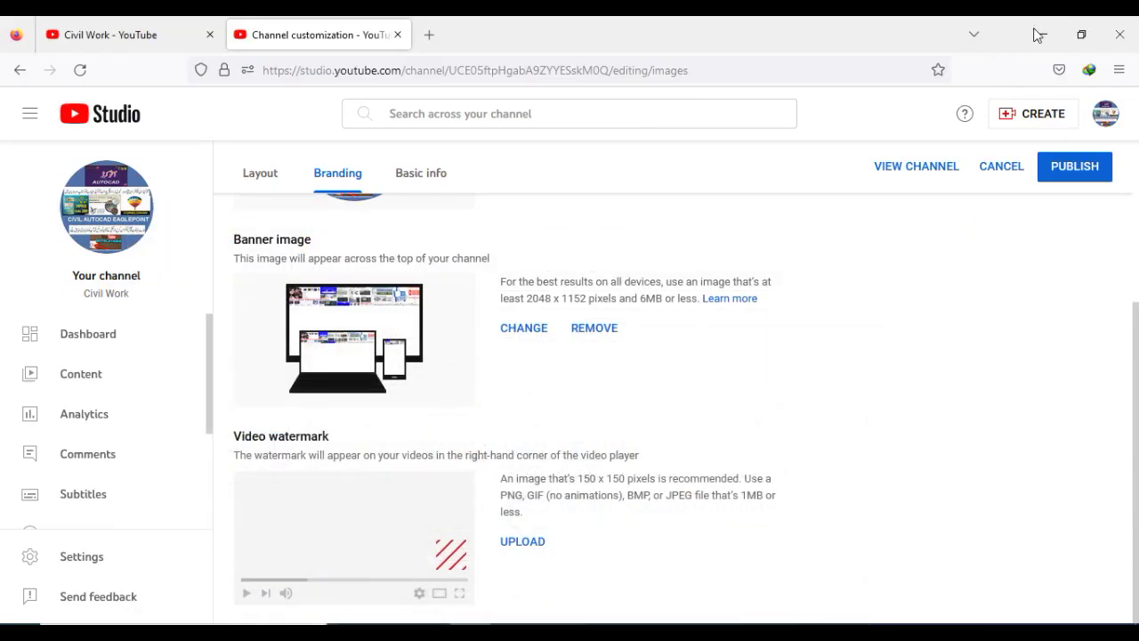